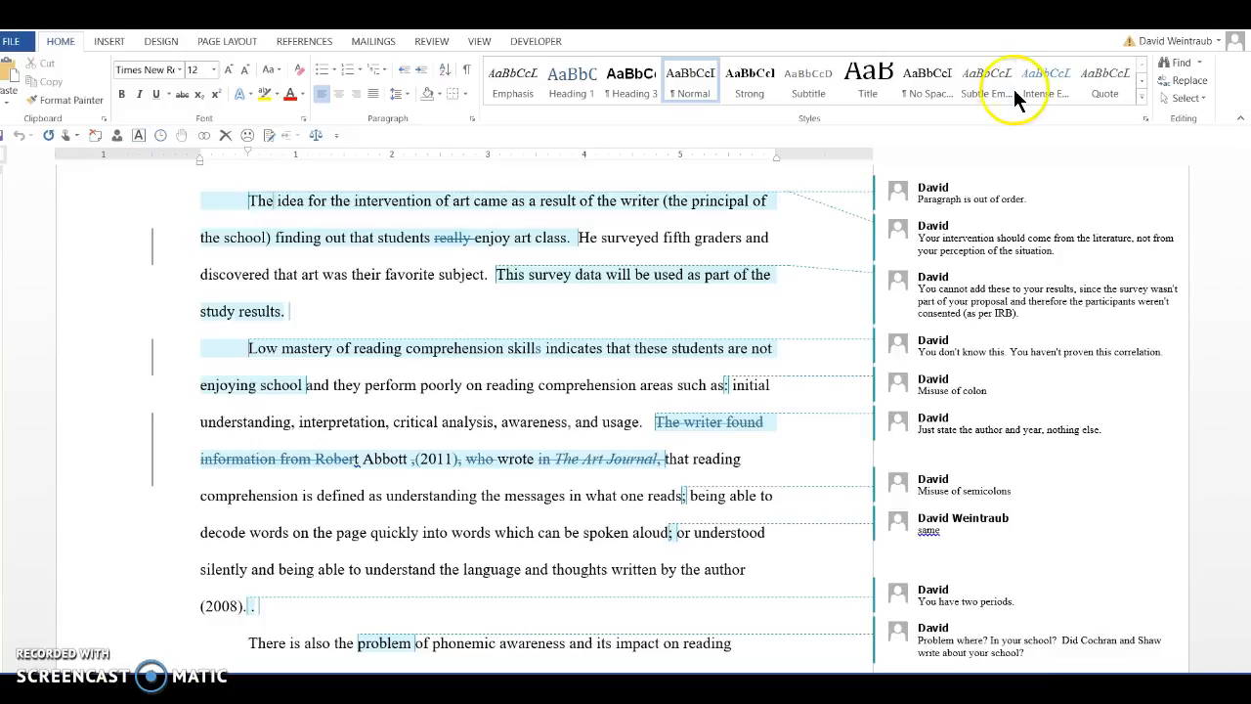
Examine the reviewer comments and tracked changes throughout the marked-up paper, from the opening paragraph to the reference list
{"action": "left_click", "coordinate": [960, 195]}
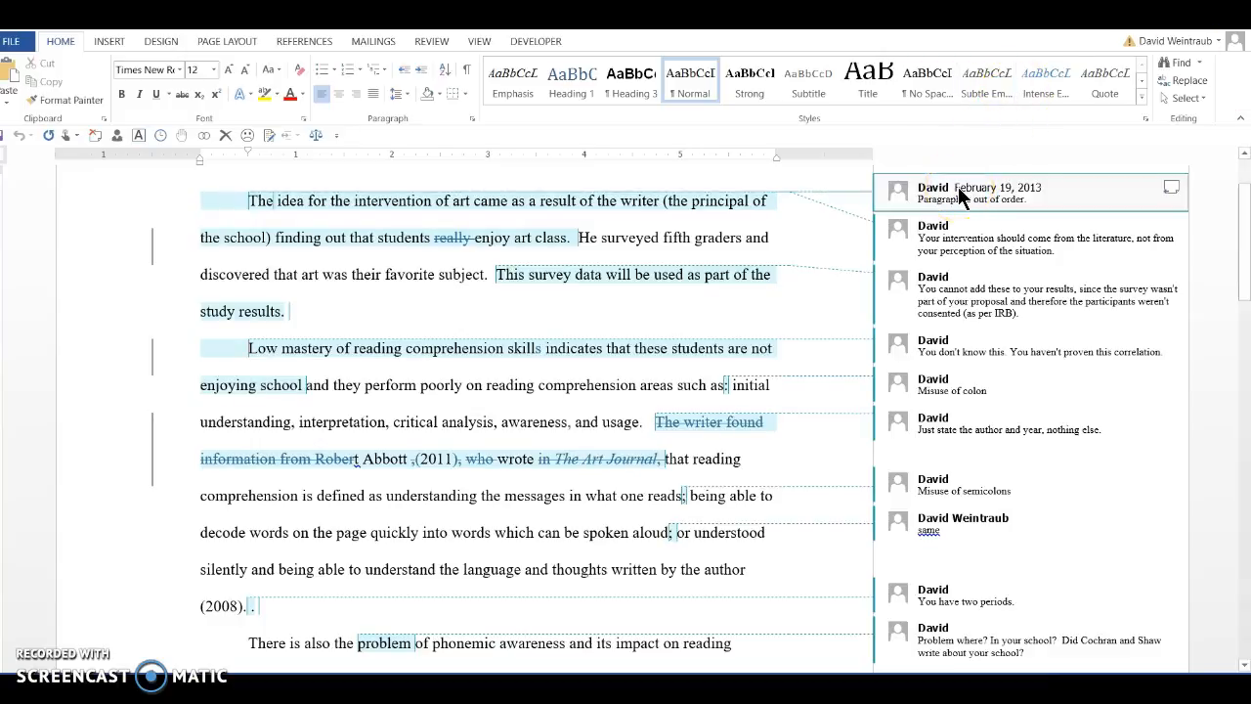
{"action": "left_click", "coordinate": [431, 42]}
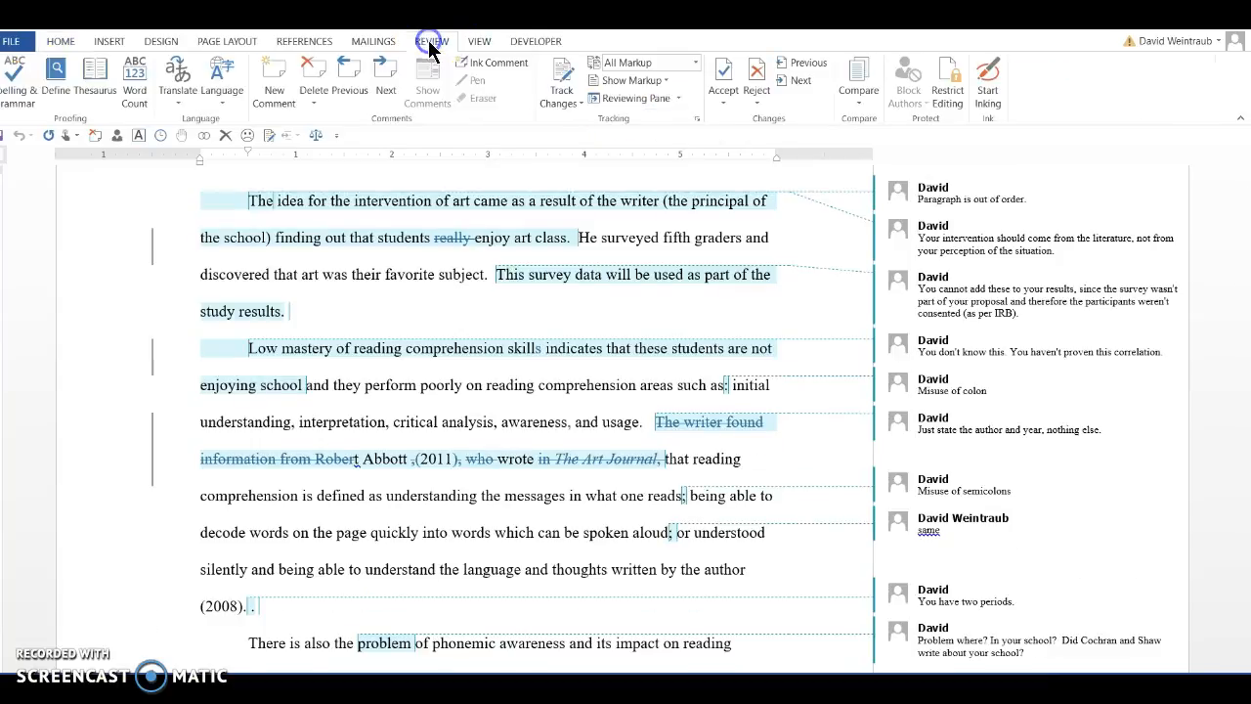
{"action": "left_click", "coordinate": [931, 200]}
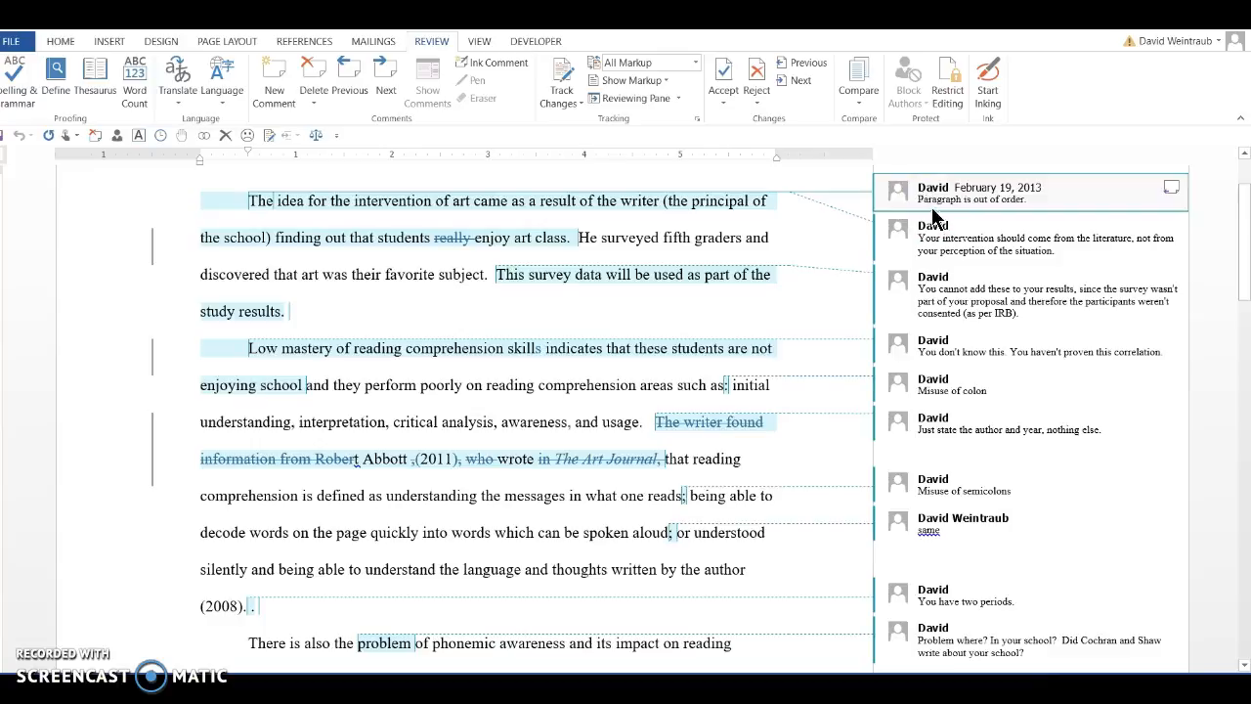
{"action": "mouse_move", "coordinate": [904, 196]}
{"action": "left_click", "coordinate": [924, 286]}
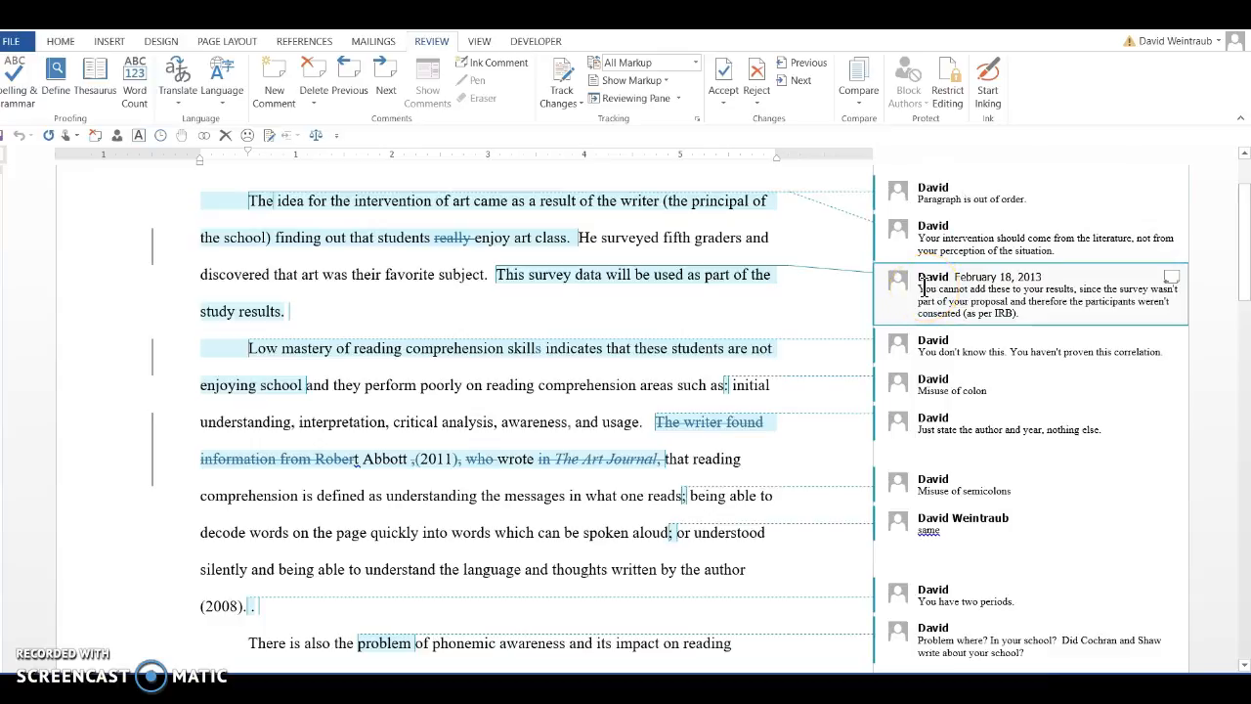
{"action": "left_click", "coordinate": [941, 385]}
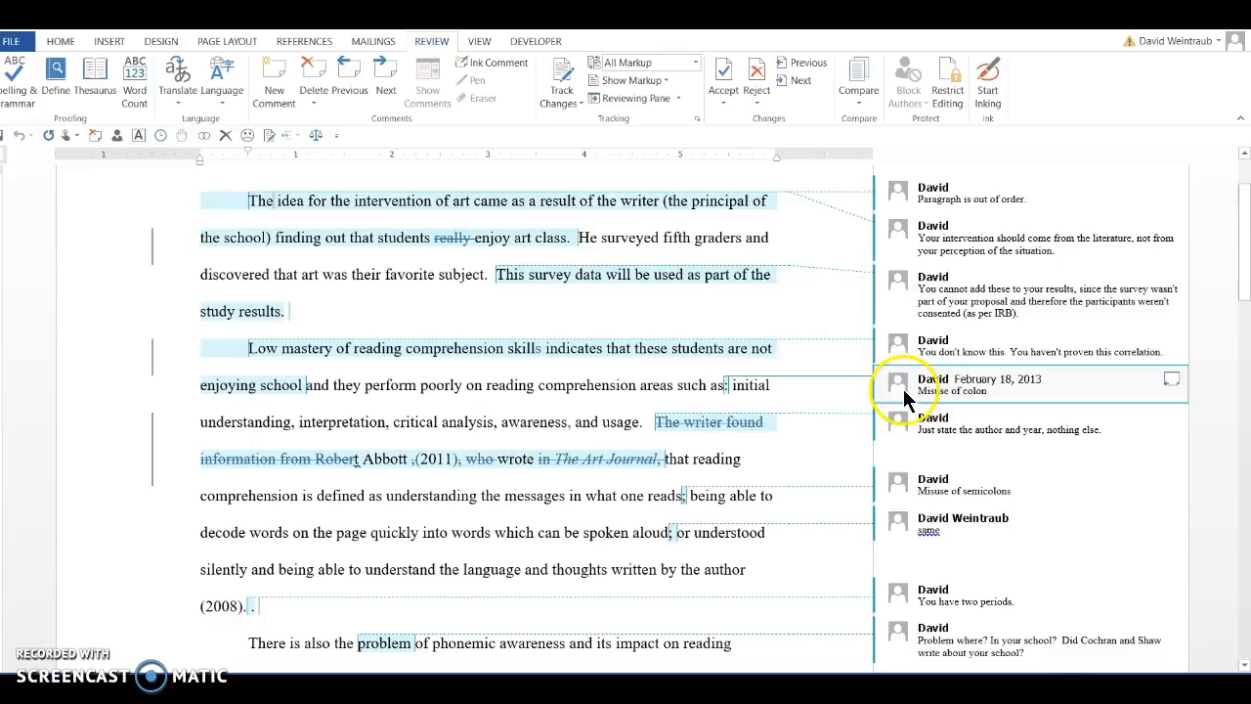
{"action": "left_click", "coordinate": [904, 467]}
{"action": "left_click", "coordinate": [898, 424]}
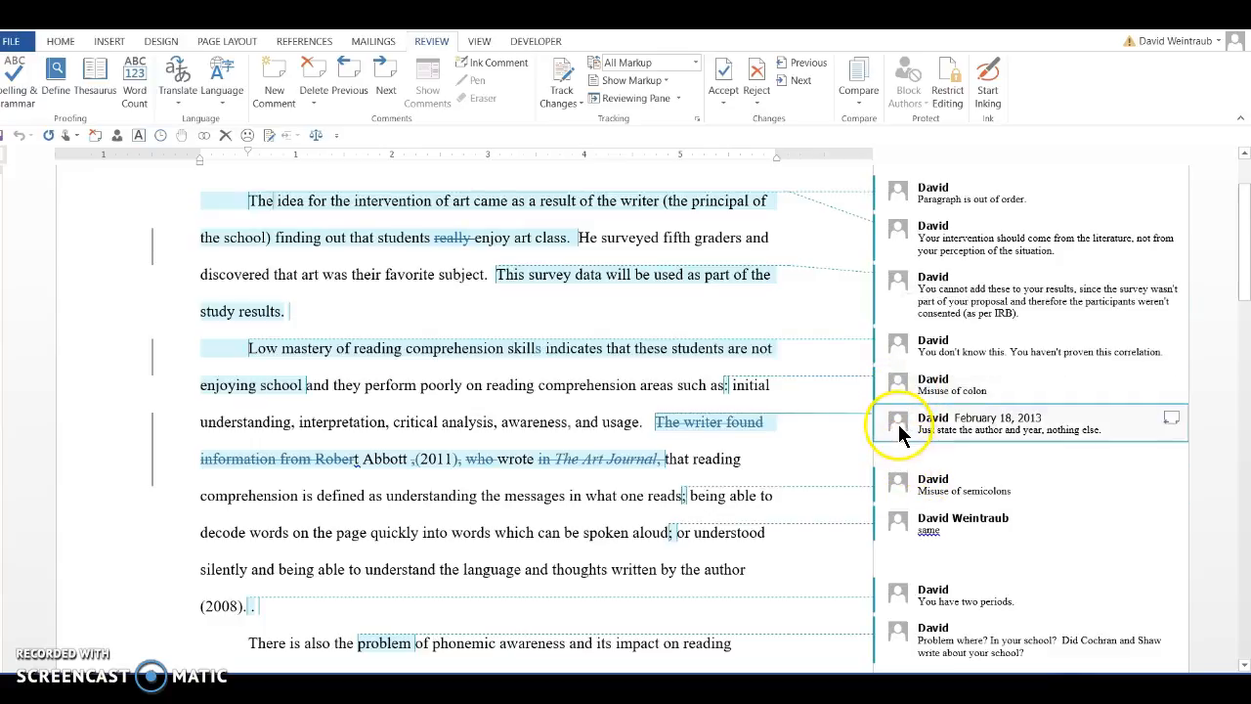
{"action": "left_click", "coordinate": [895, 527]}
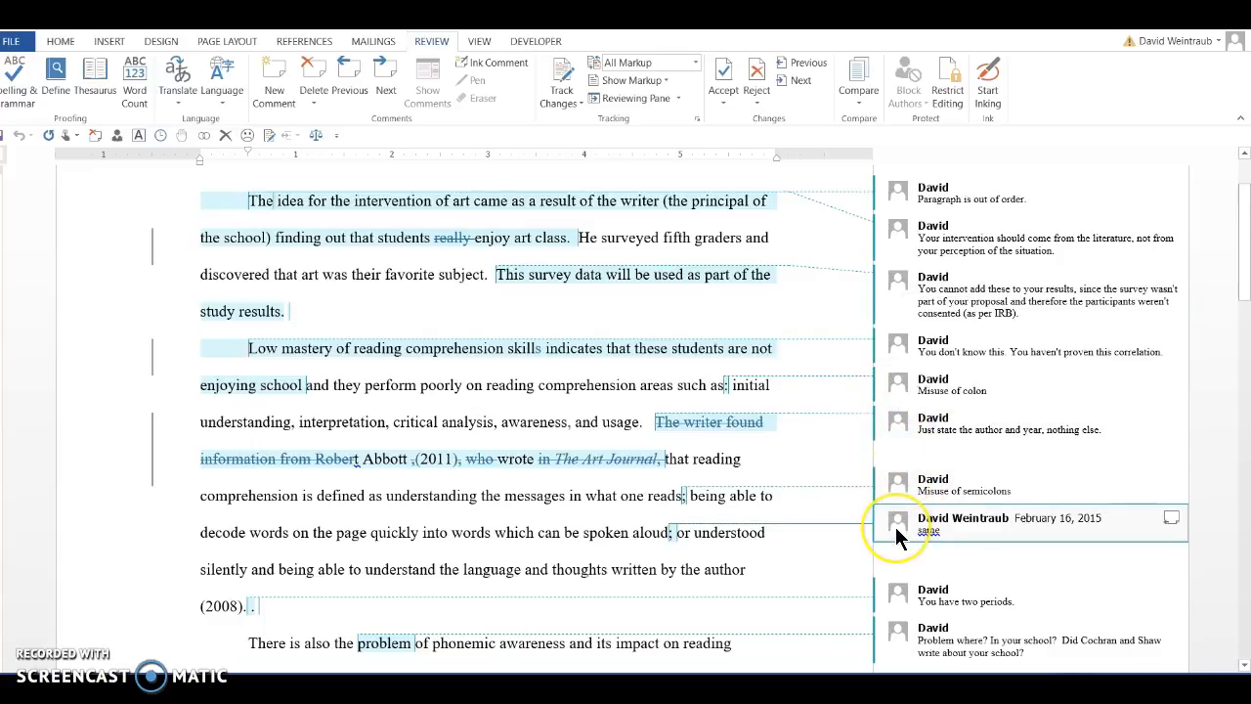
{"action": "left_click", "coordinate": [1243, 608]}
{"action": "left_click", "coordinate": [882, 223]}
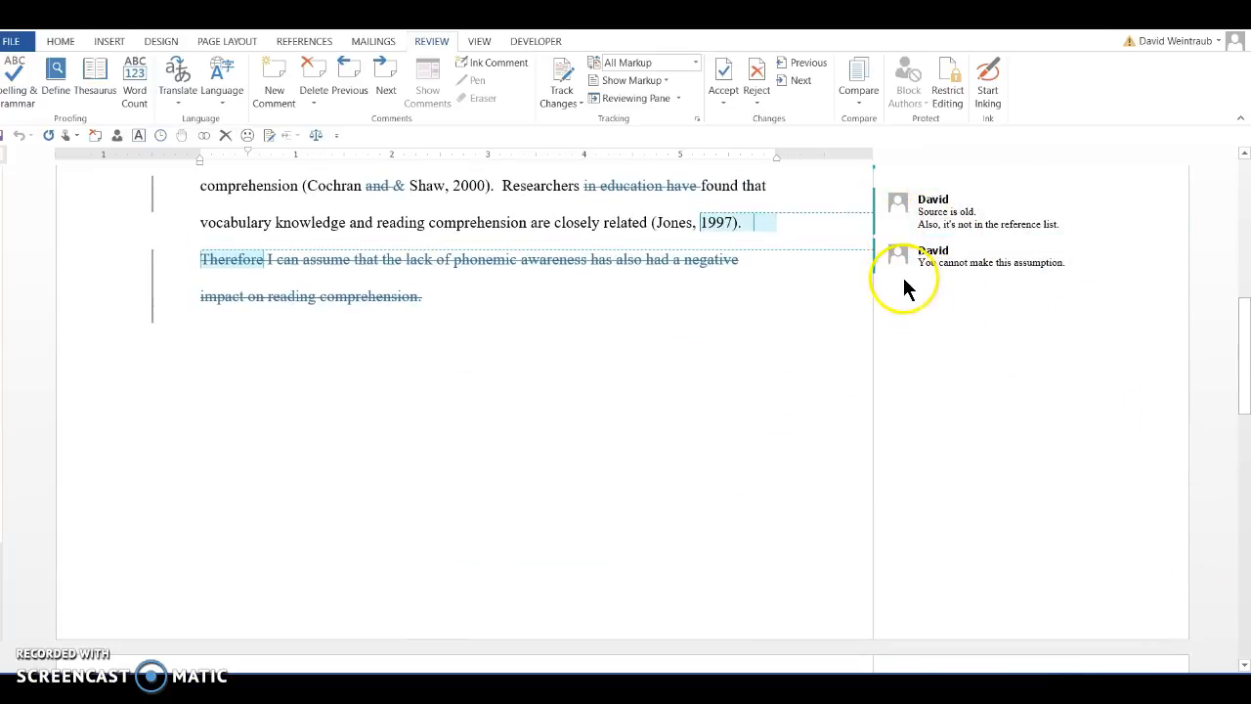
{"action": "left_click", "coordinate": [891, 264]}
{"action": "left_click_drag", "start_coordinate": [1243, 362], "coordinate": [1243, 422]}
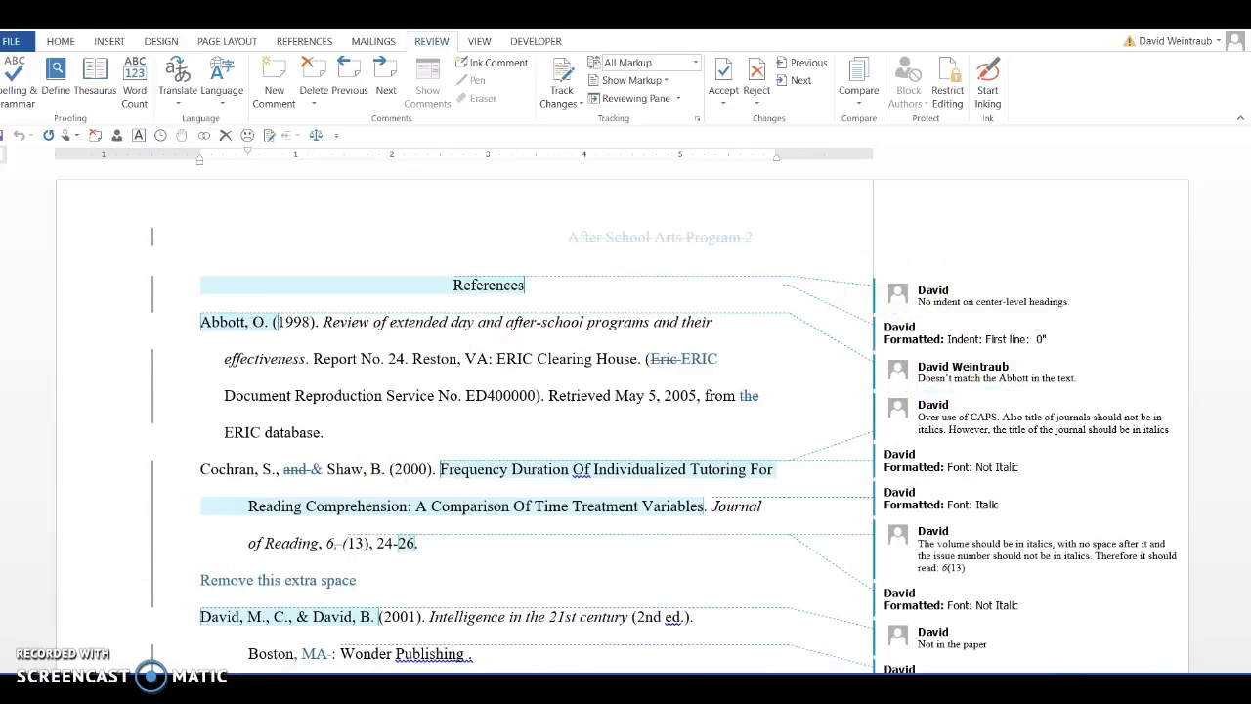
Switch to the revised paper and start a two-version document comparison with Revised Paper as the revised document
{"action": "left_click", "coordinate": [348, 433]}
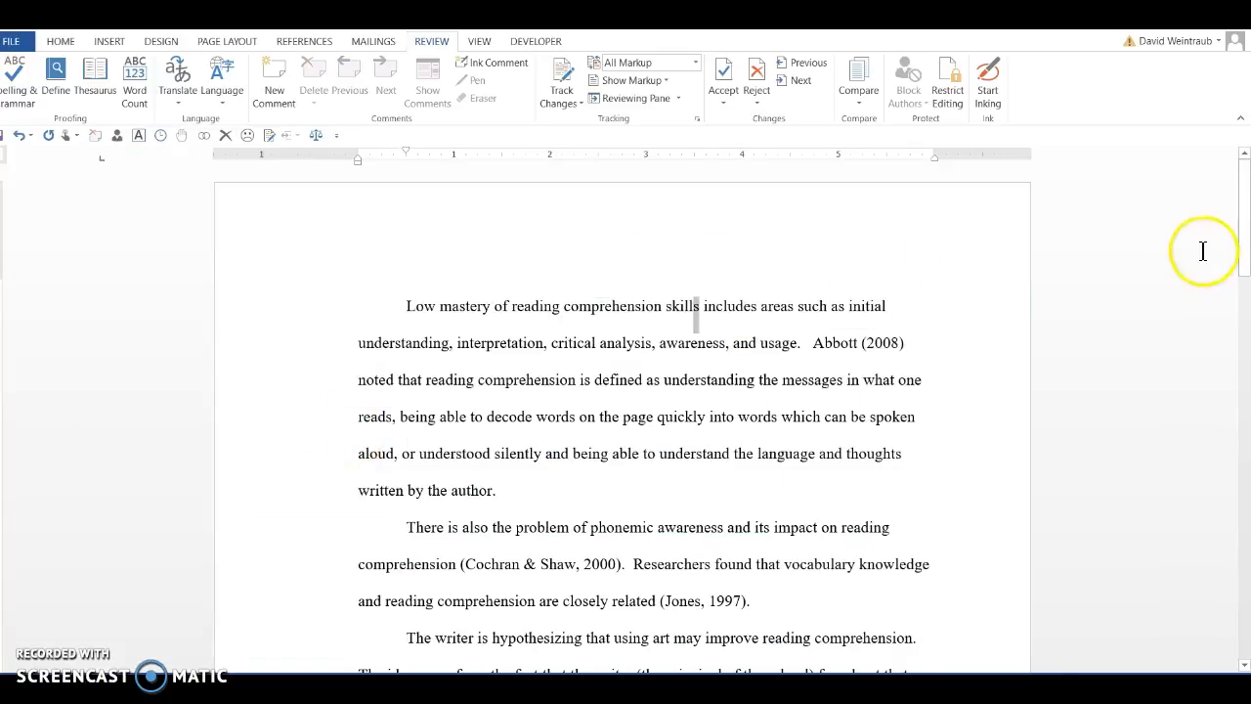
{"action": "mouse_move", "coordinate": [1246, 243]}
{"action": "left_mouse_down"}
{"action": "mouse_move", "coordinate": [1245, 313]}
{"action": "mouse_move", "coordinate": [1237, 244]}
{"action": "left_mouse_up"}
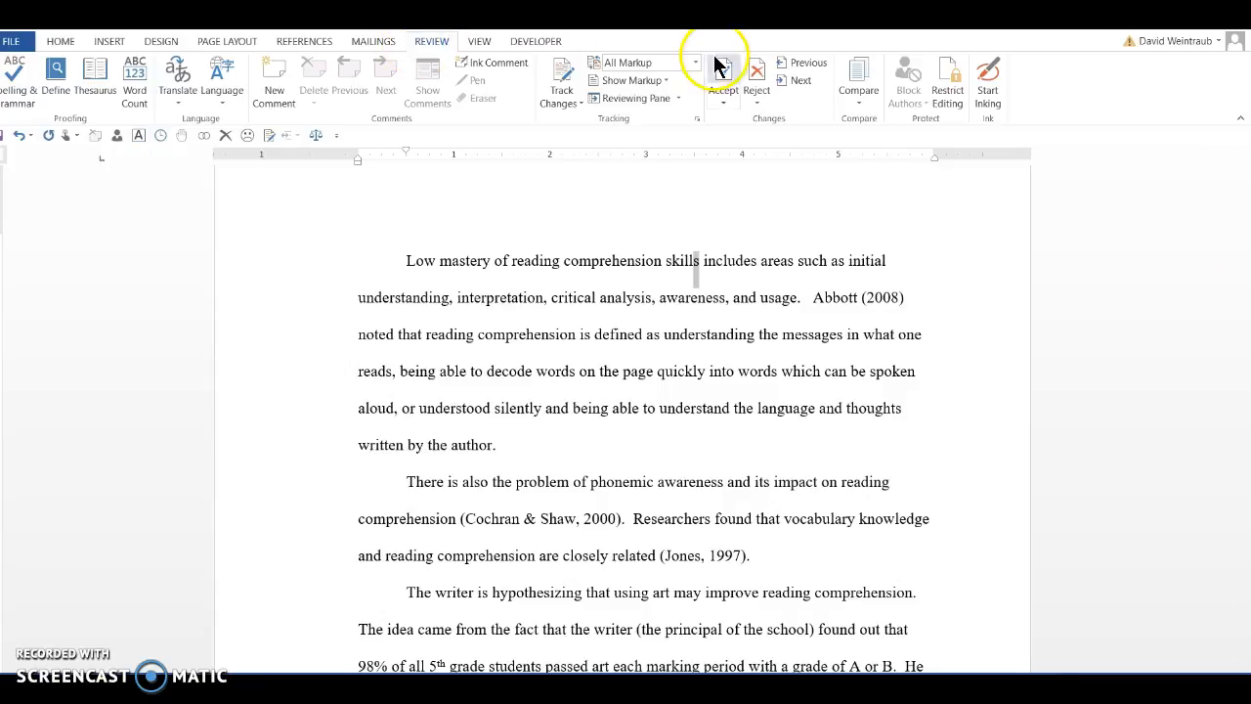
{"action": "left_click", "coordinate": [854, 96]}
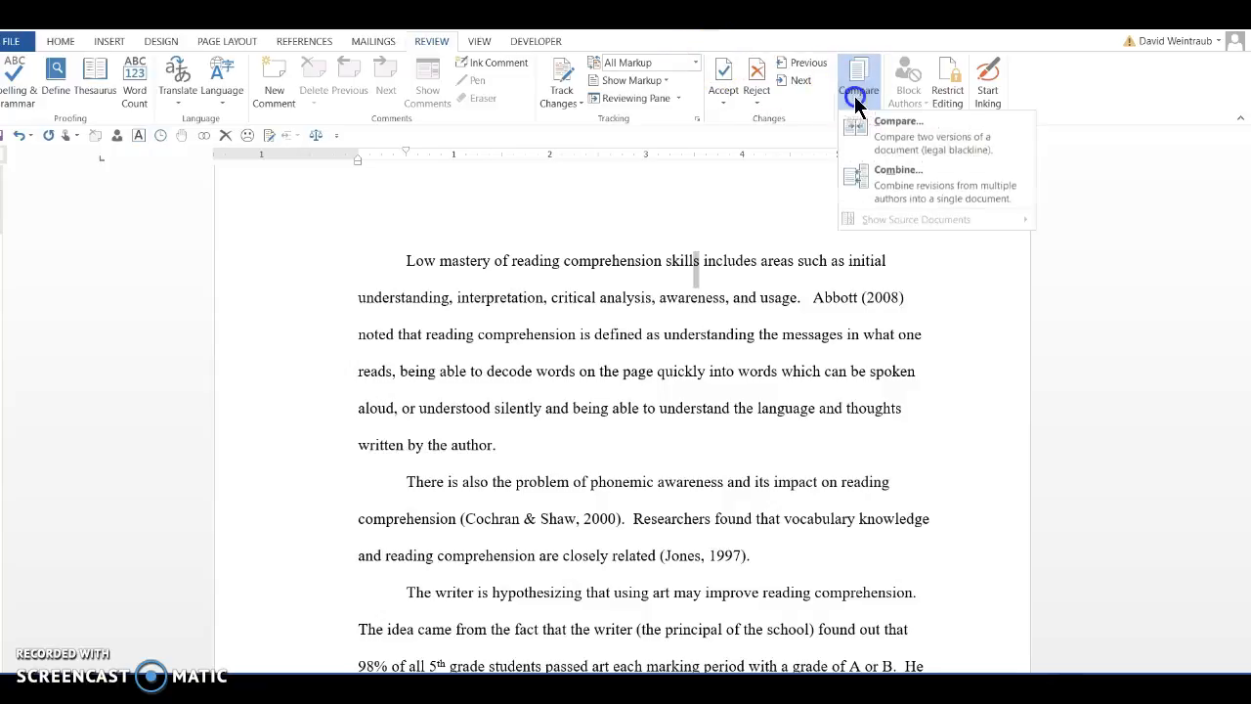
{"action": "left_click", "coordinate": [882, 140]}
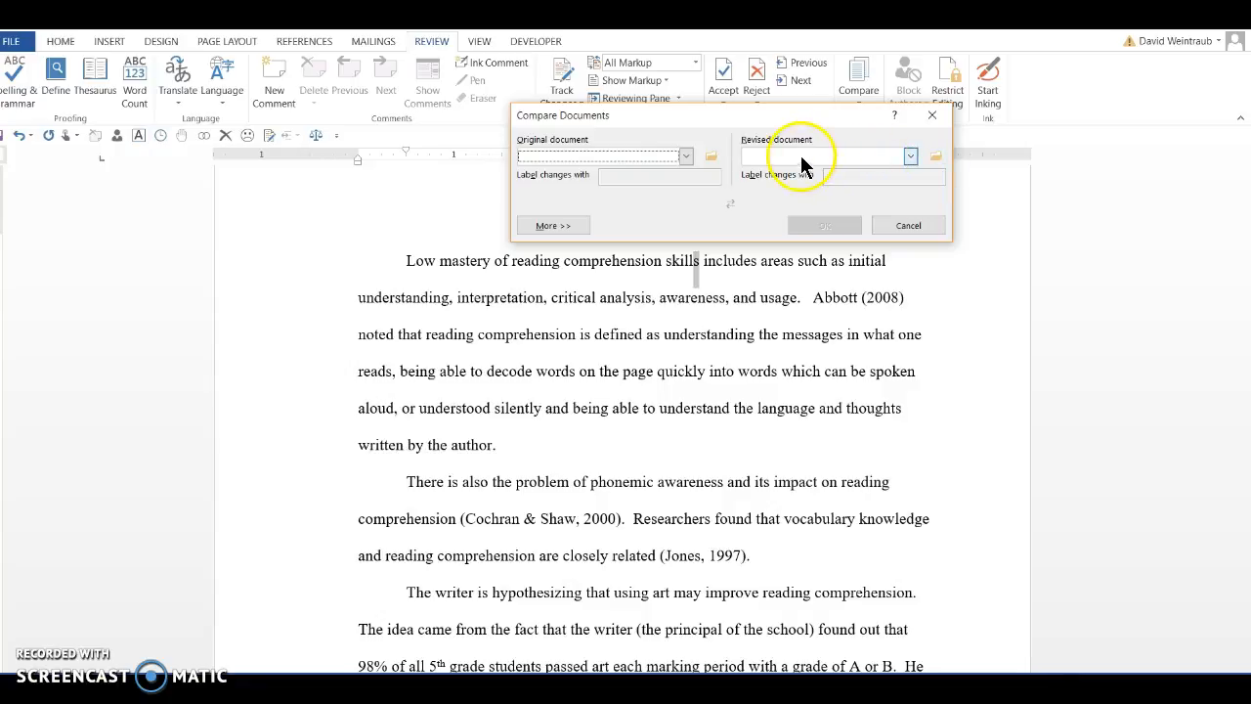
{"action": "left_click", "coordinate": [934, 157]}
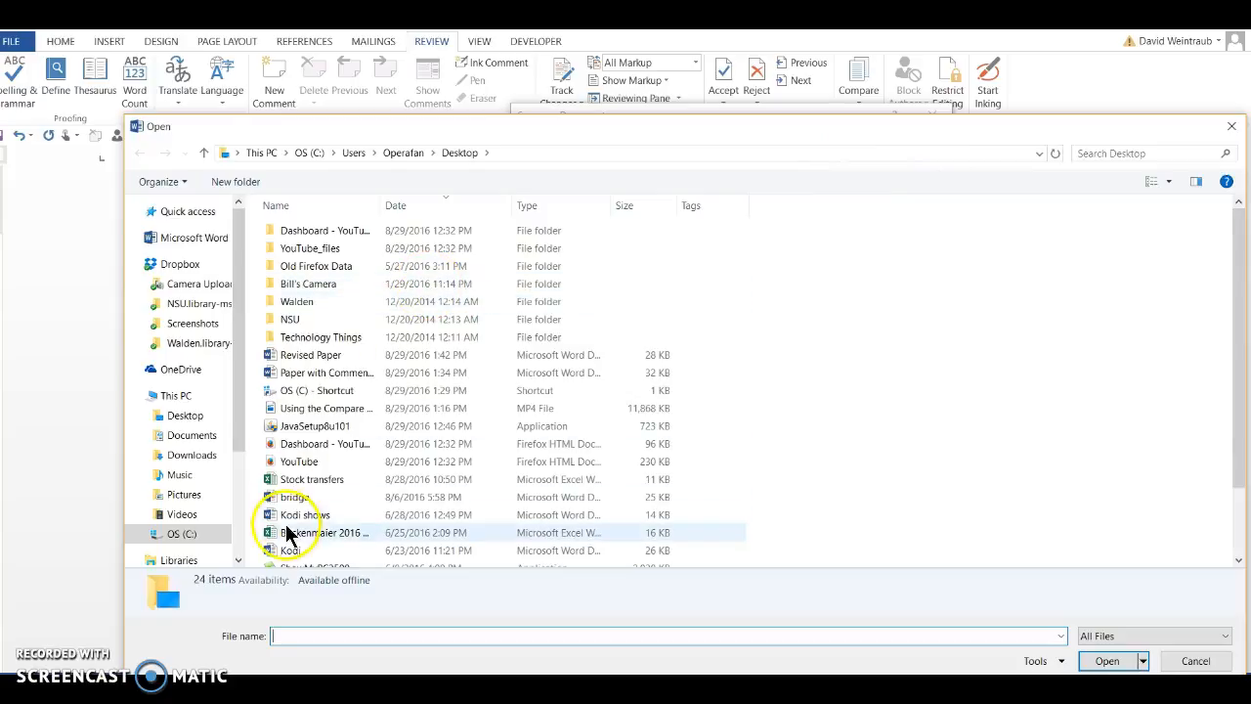
{"action": "left_click", "coordinate": [291, 356]}
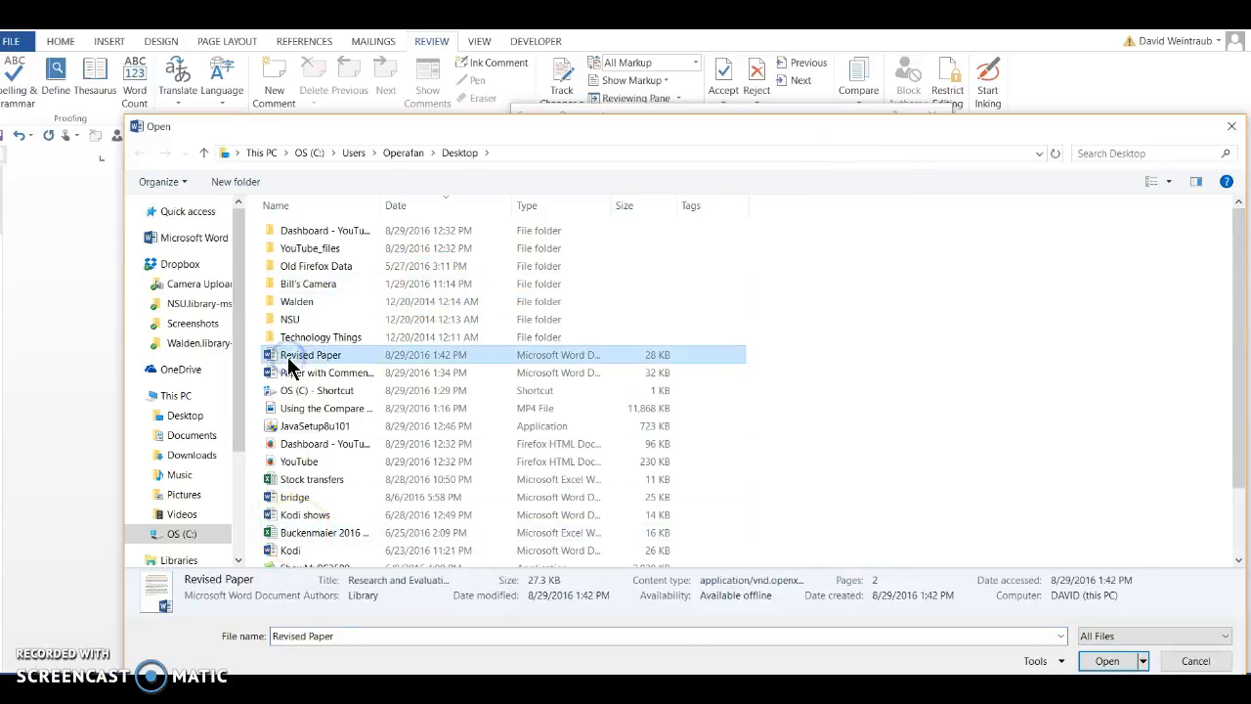
{"action": "left_click", "coordinate": [1120, 664]}
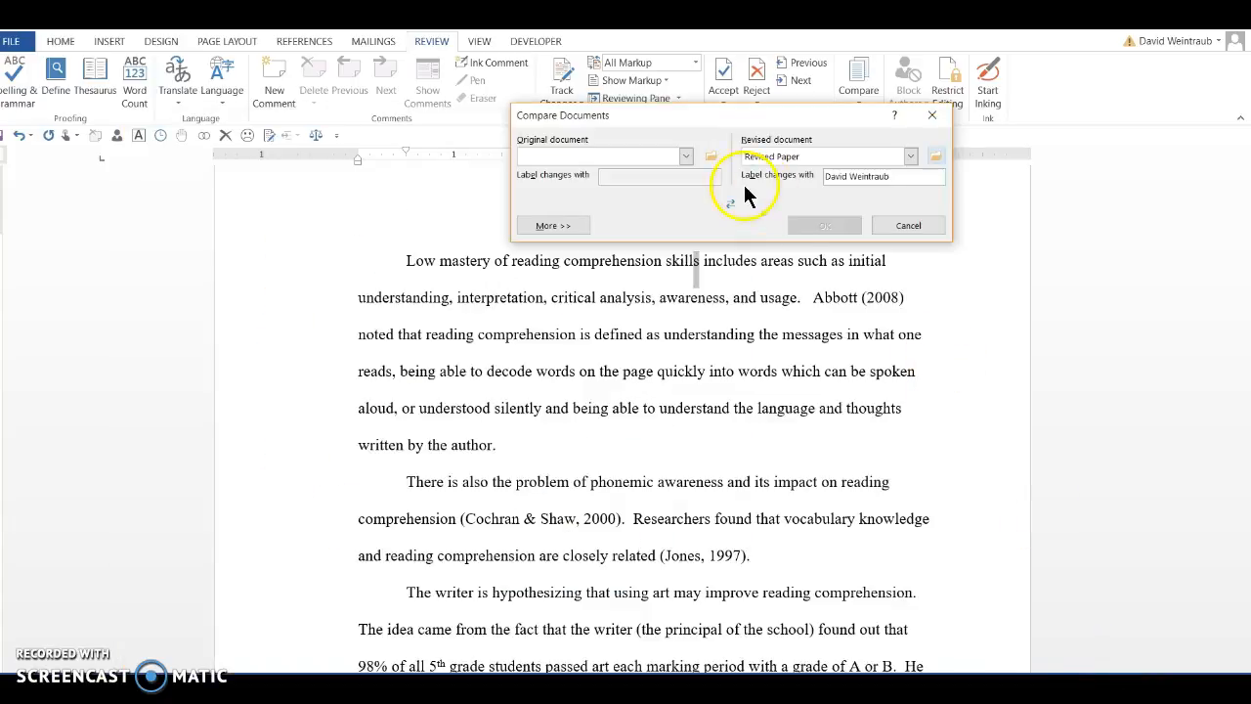
Set Paper with Comments as the original document and run the comparison, treating existing tracked changes as accepted
{"action": "left_click", "coordinate": [708, 158]}
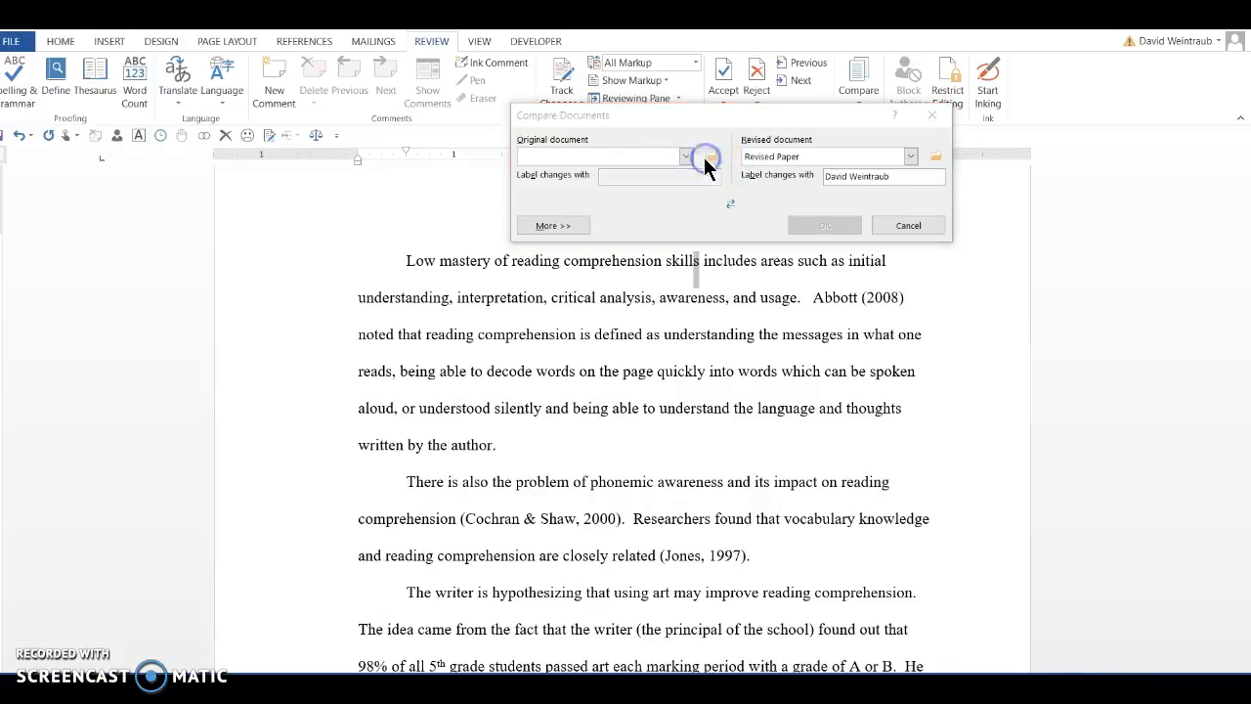
{"action": "scroll", "coordinate": [391, 391], "scroll_direction": "down", "scroll_amount": 2}
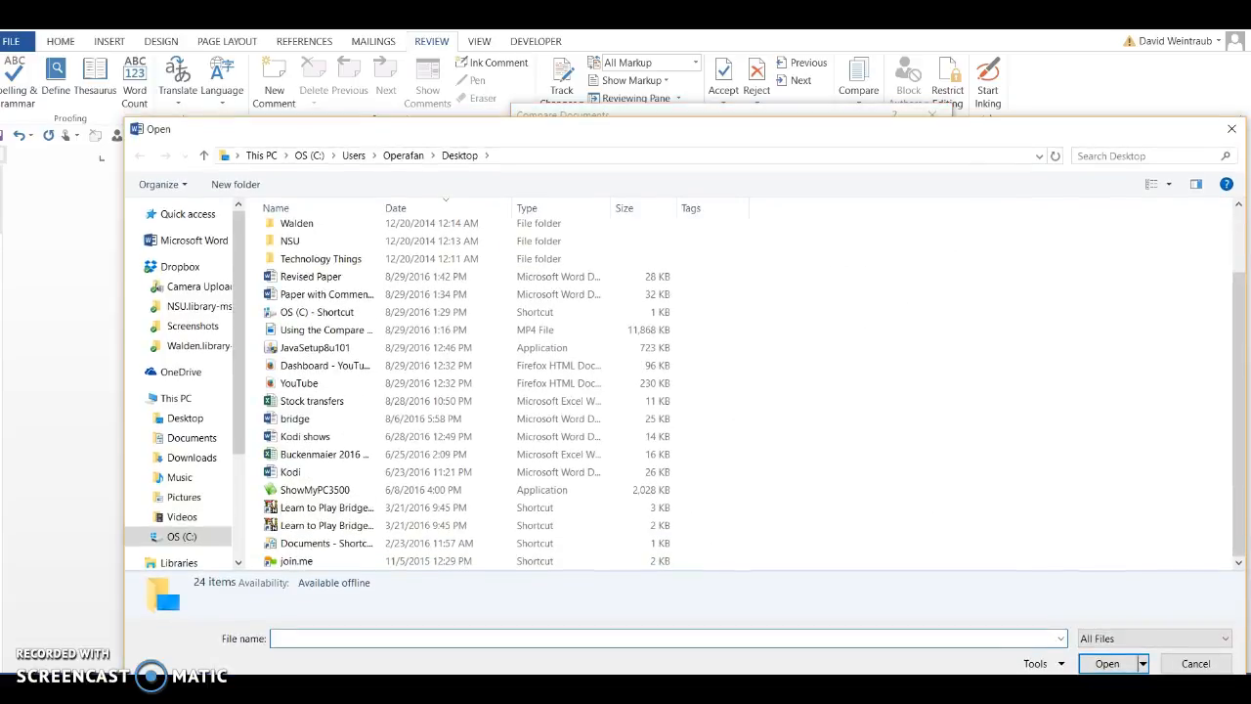
{"action": "left_click", "coordinate": [279, 294]}
{"action": "left_click", "coordinate": [1107, 663]}
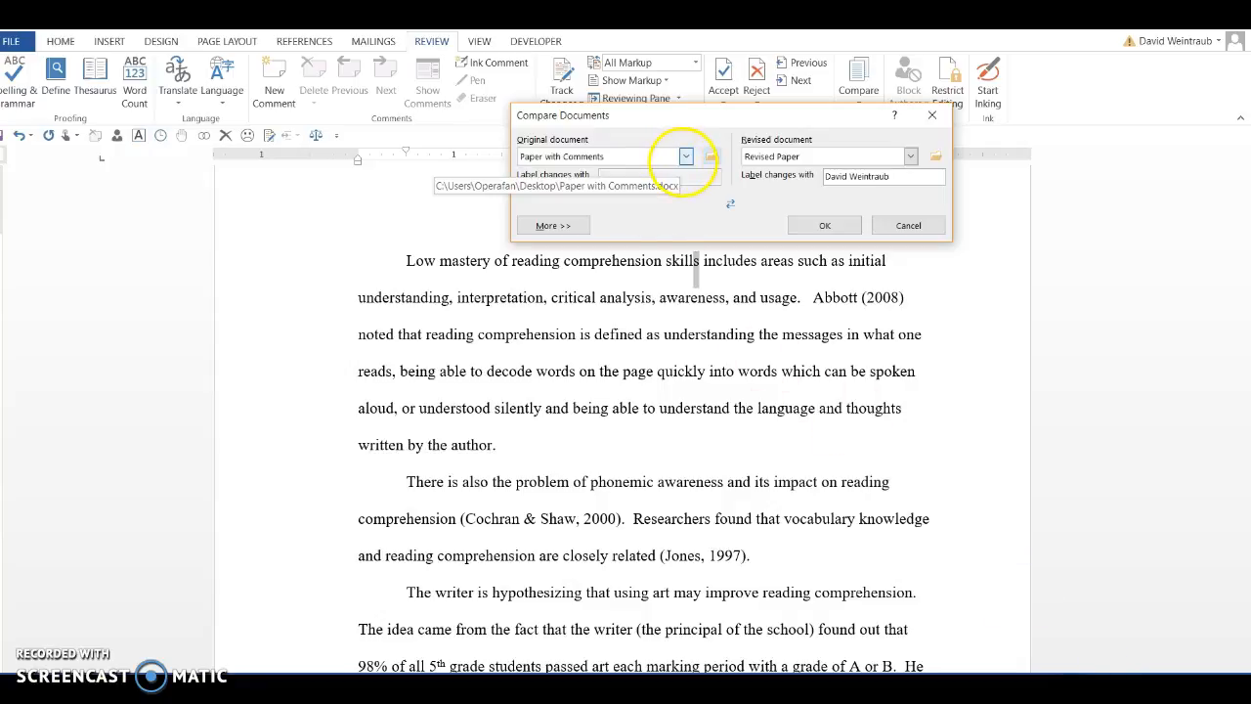
{"action": "left_click", "coordinate": [685, 157]}
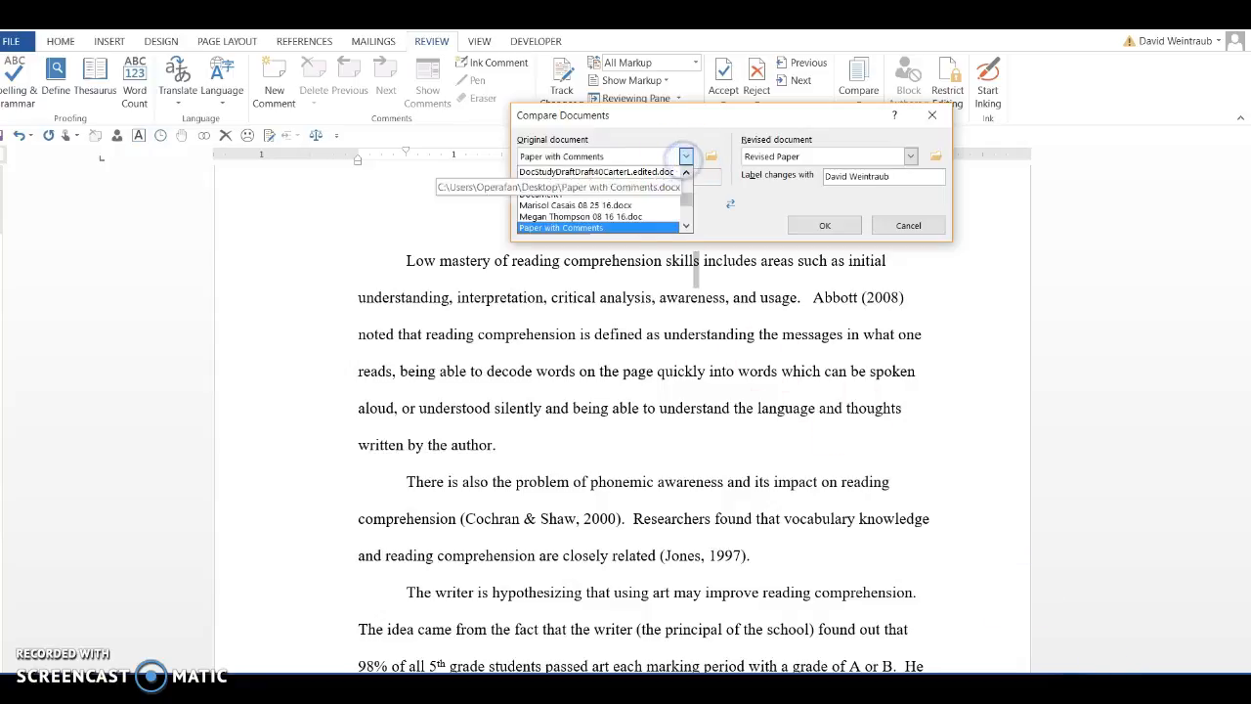
{"action": "left_click", "coordinate": [710, 215]}
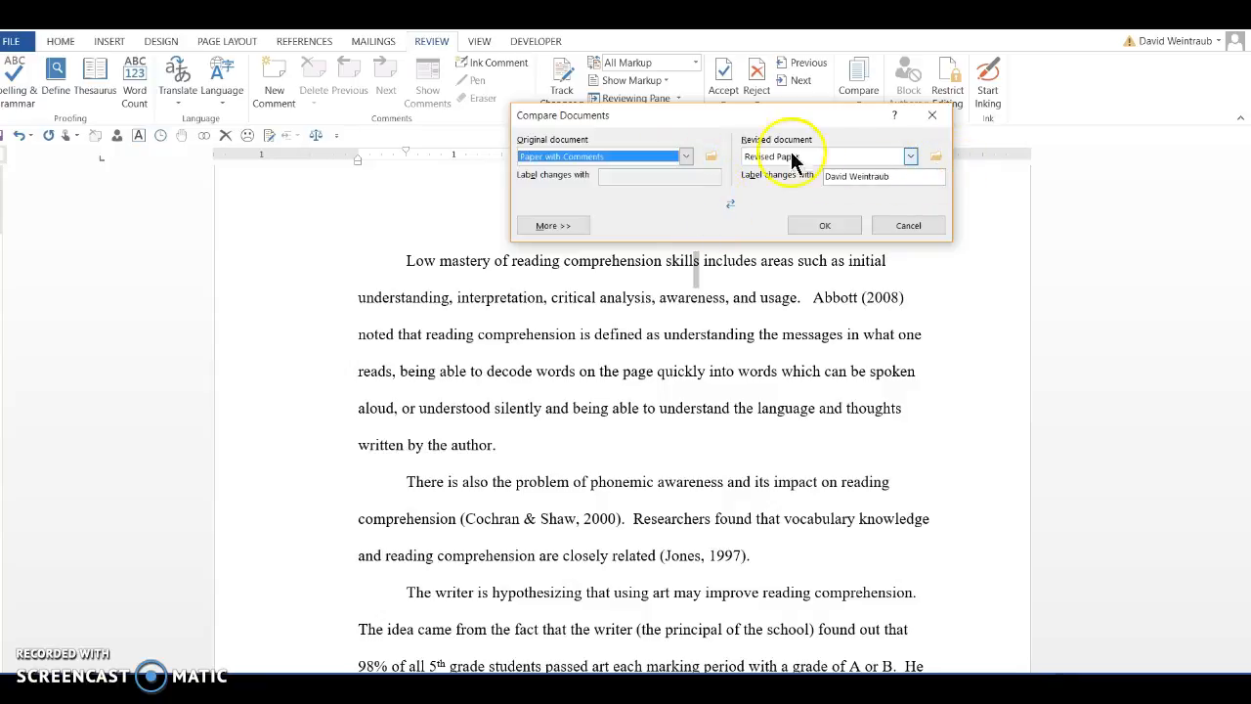
{"action": "left_click", "coordinate": [819, 226]}
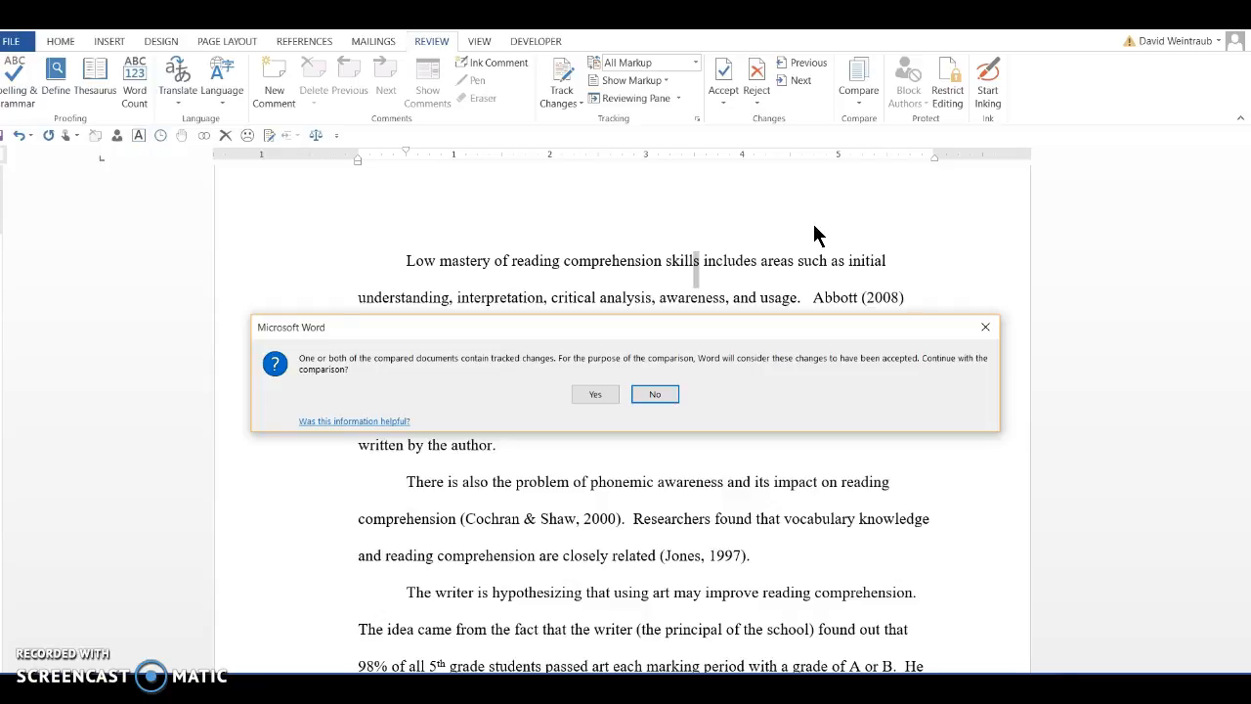
{"action": "left_click", "coordinate": [582, 393]}
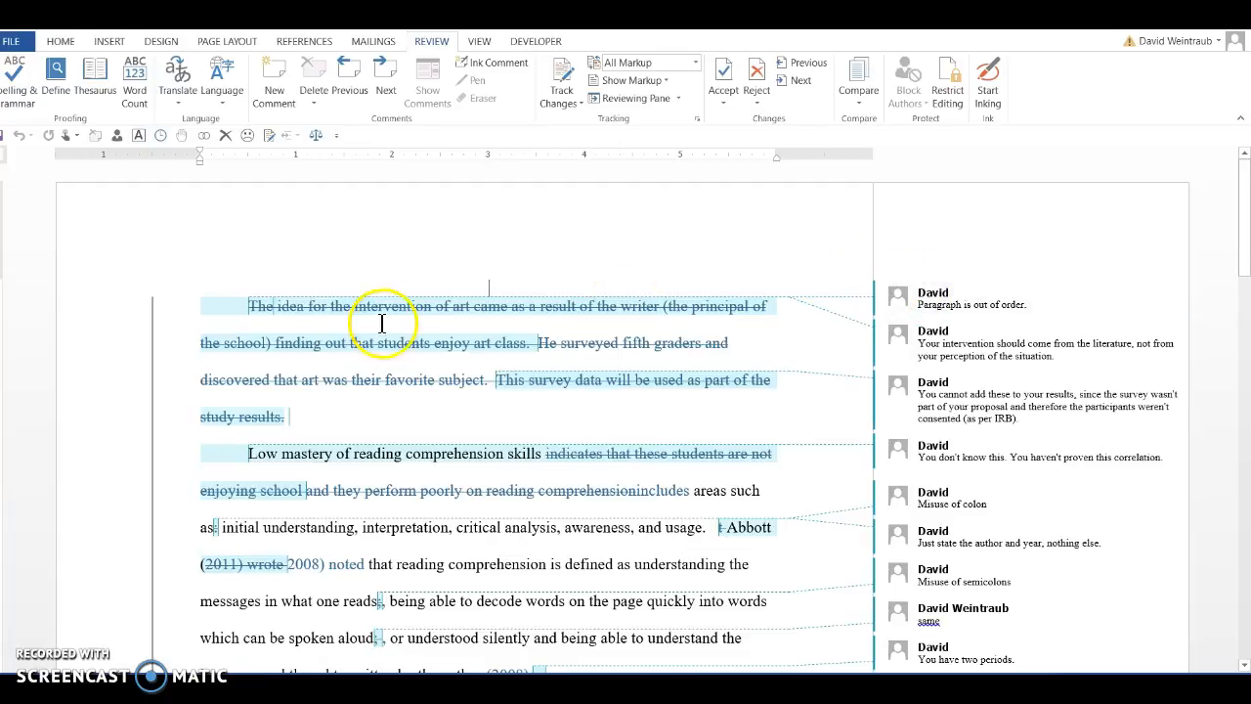
Delete the first two comments in the comparison, about the paragraph order and the intervention coming from the literature
{"action": "left_click_drag", "start_coordinate": [1242, 249], "coordinate": [1242, 329]}
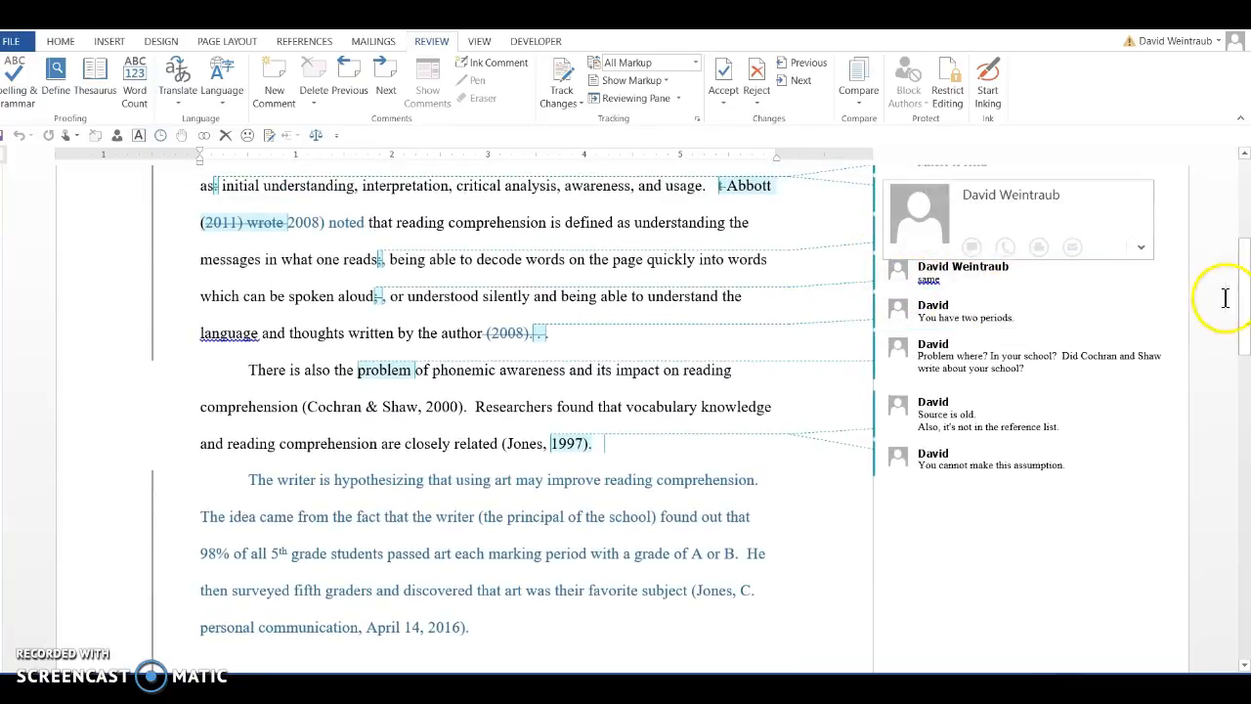
{"action": "left_click_drag", "start_coordinate": [1245, 260], "coordinate": [1239, 234]}
{"action": "left_click", "coordinate": [923, 276]}
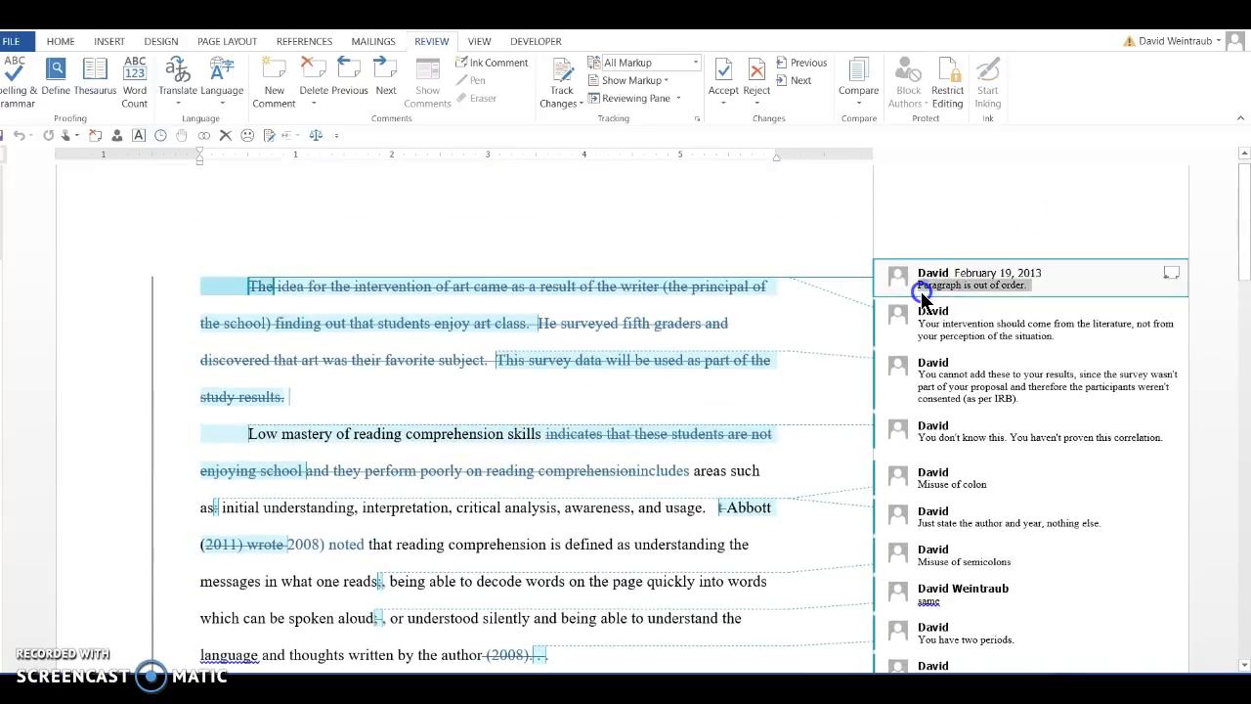
{"action": "left_click", "coordinate": [305, 72]}
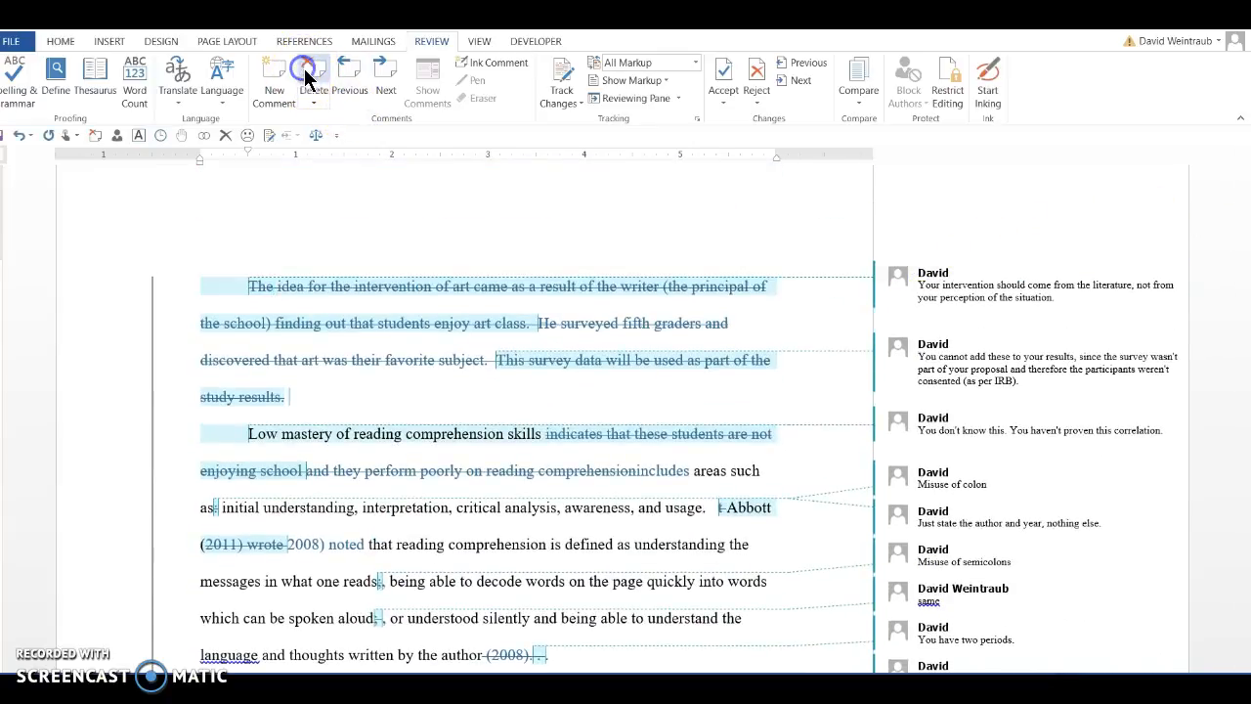
{"action": "left_click", "coordinate": [929, 285]}
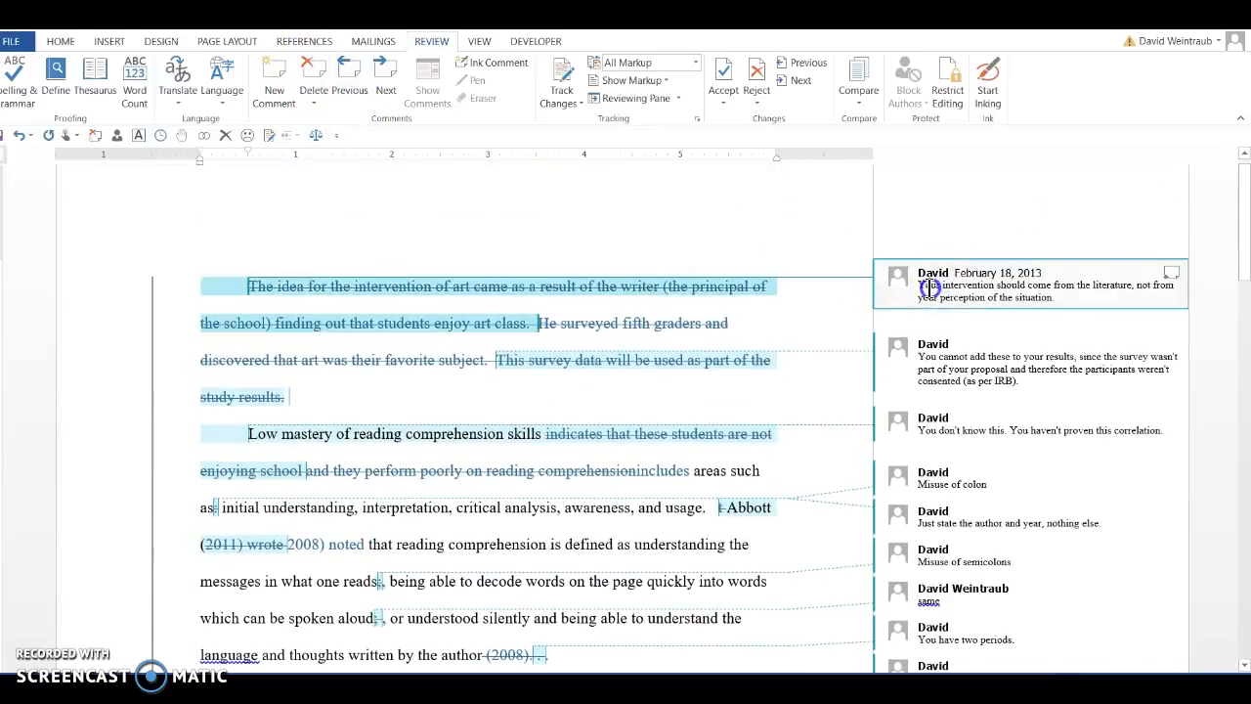
{"action": "left_click", "coordinate": [307, 68]}
Accept the tracked deletion of the whole opening paragraph about the idea for the art intervention
{"action": "left_click_drag", "start_coordinate": [380, 399], "coordinate": [239, 271]}
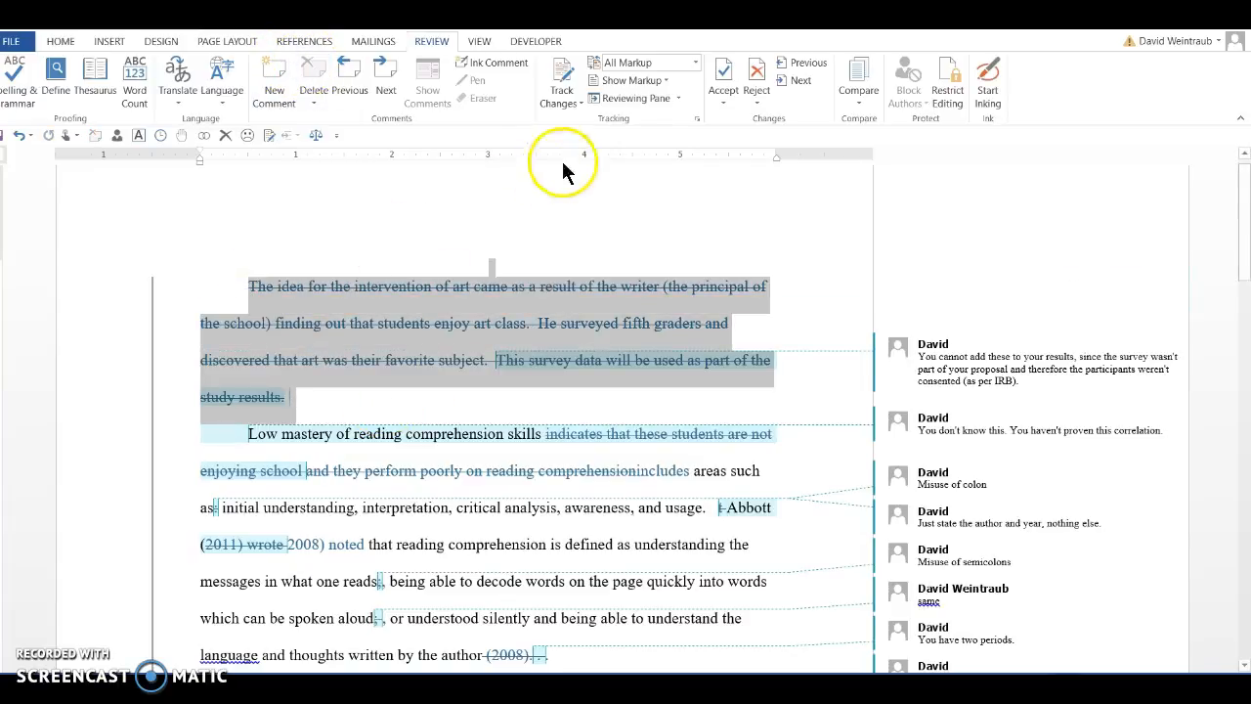
{"action": "left_click", "coordinate": [714, 104]}
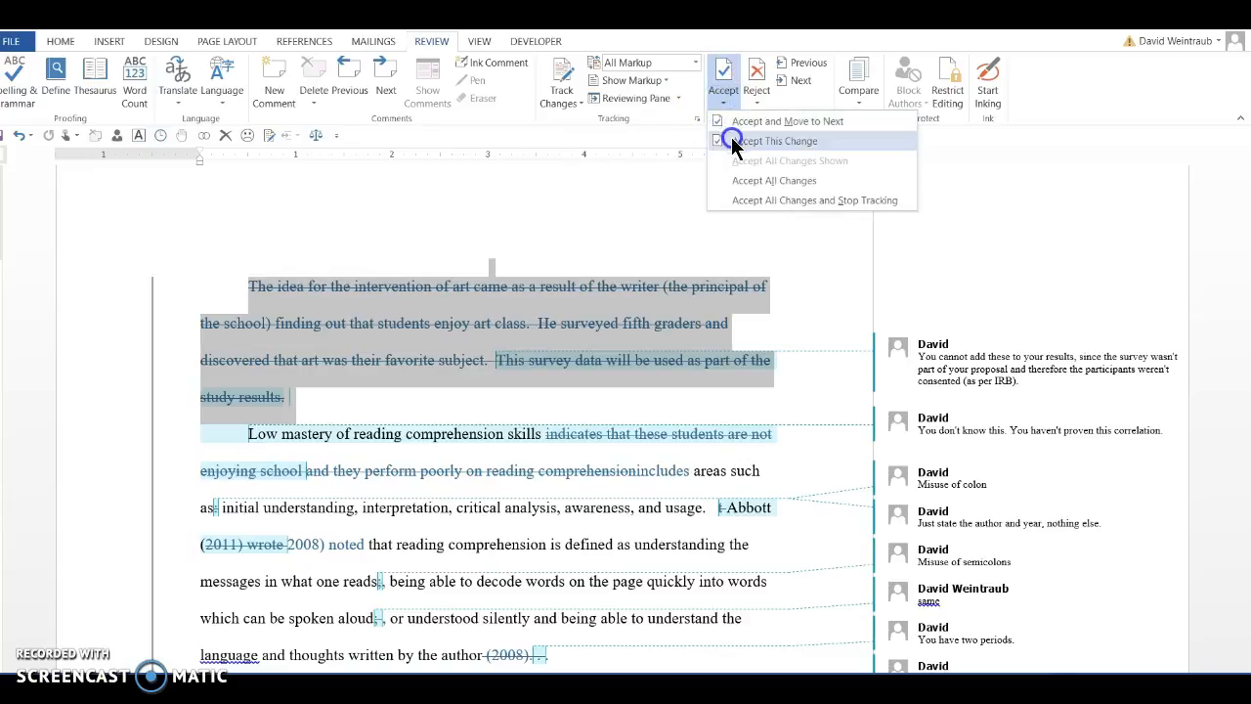
{"action": "left_click", "coordinate": [728, 137]}
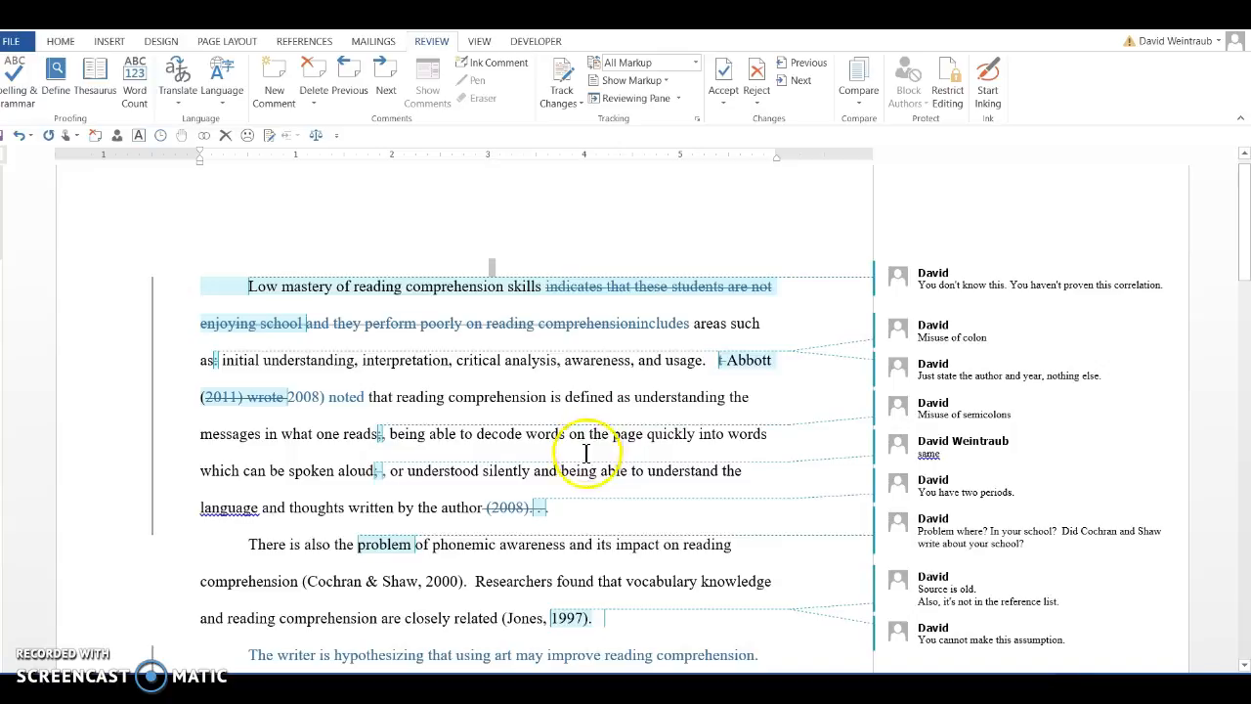
Accept the tracked changes in the closing lines of the "Low mastery" paragraph, around the struck-out "(2008)" citation and extra period
{"action": "left_click_drag", "start_coordinate": [584, 504], "coordinate": [433, 479]}
{"action": "left_click", "coordinate": [724, 95]}
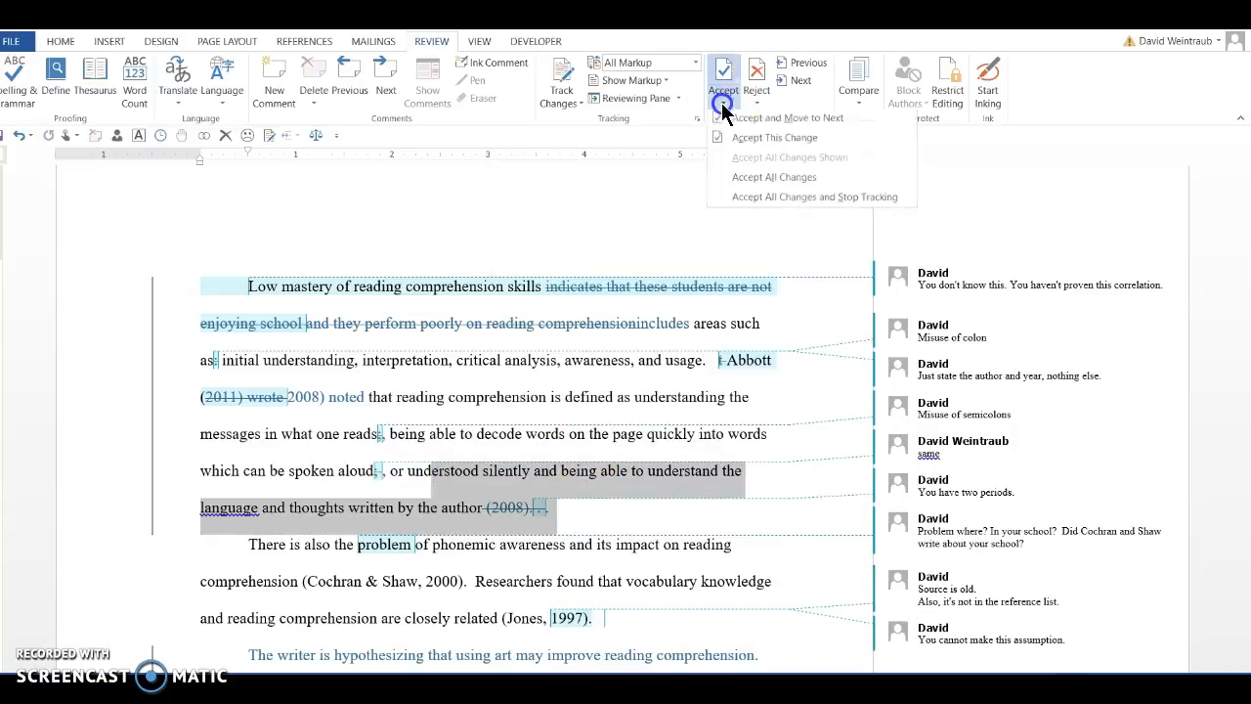
{"action": "left_click", "coordinate": [774, 140]}
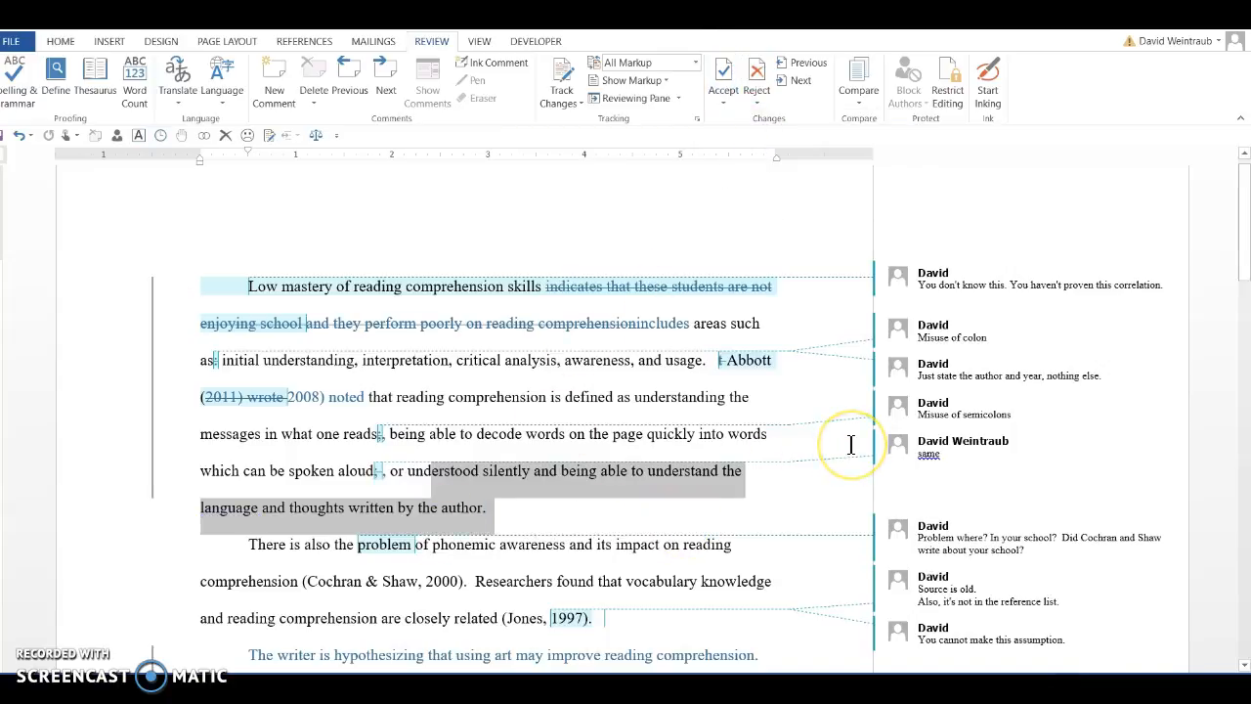
Delete the comment attached to the word "problem" and select the old-source comment on the Jones, 1997 citation
{"action": "scroll", "coordinate": [850, 444], "scroll_direction": "down", "scroll_amount": 5}
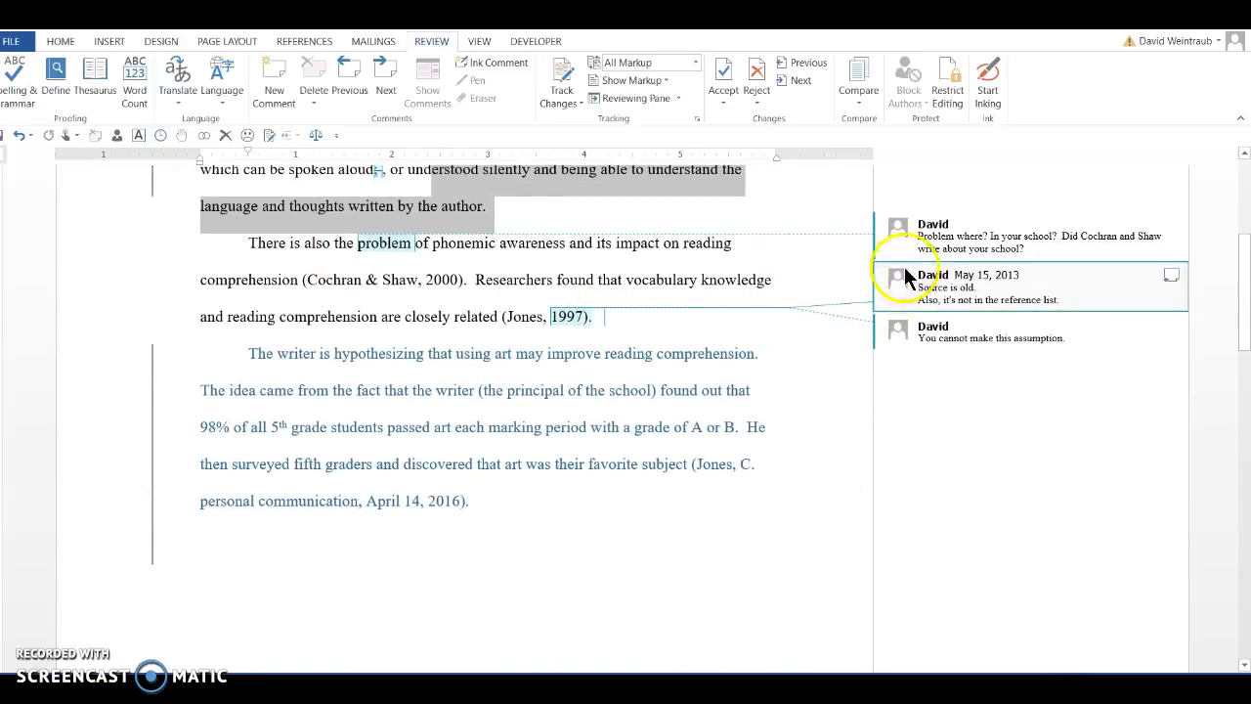
{"action": "left_click", "coordinate": [920, 240]}
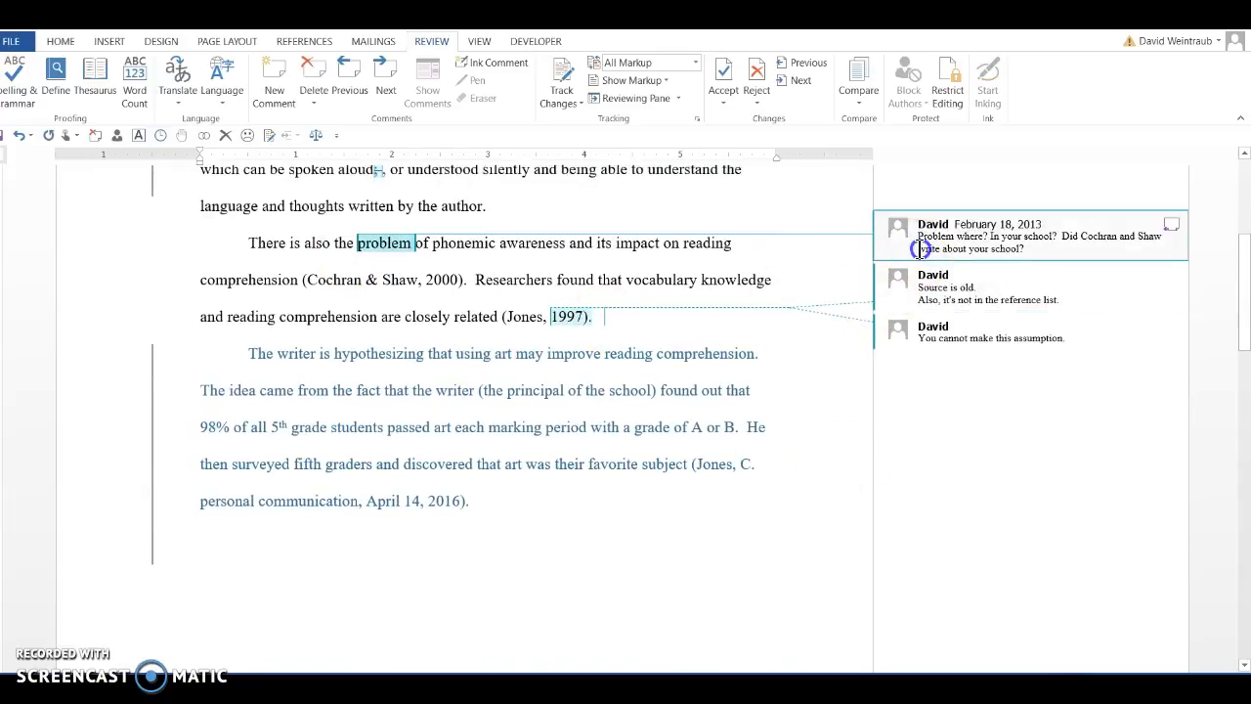
{"action": "left_click", "coordinate": [316, 66]}
{"action": "left_click", "coordinate": [924, 286]}
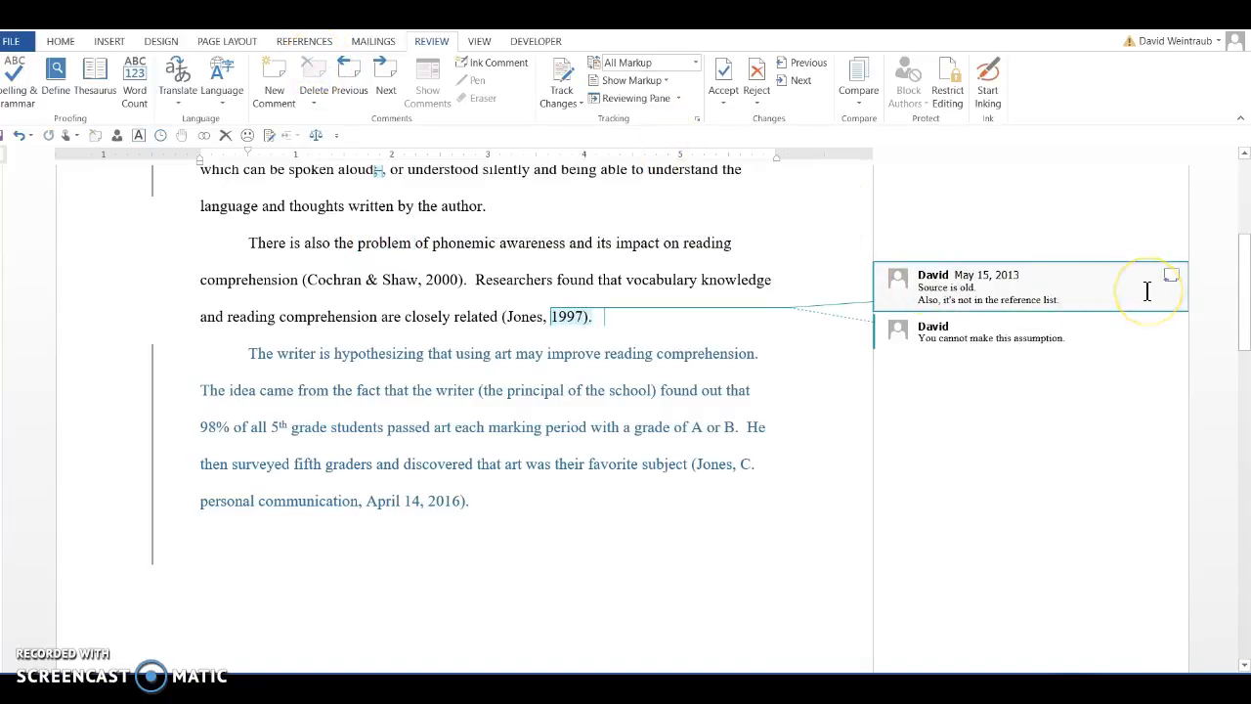
Reply to the old-source comment on the 1997 citation with "Suggestion not addressed. Please find newer sources."
{"action": "left_click", "coordinate": [1171, 281]}
{"action": "left_click", "coordinate": [1171, 278]}
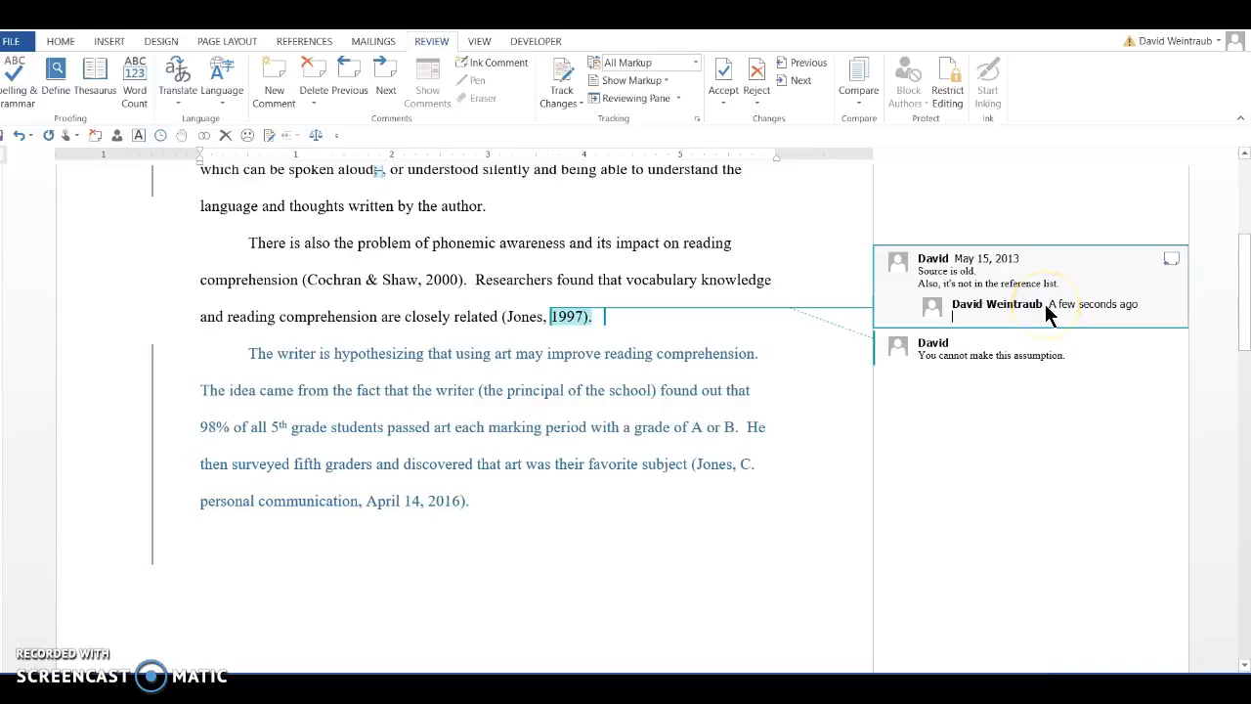
{"action": "type", "text": "Suggesti"}
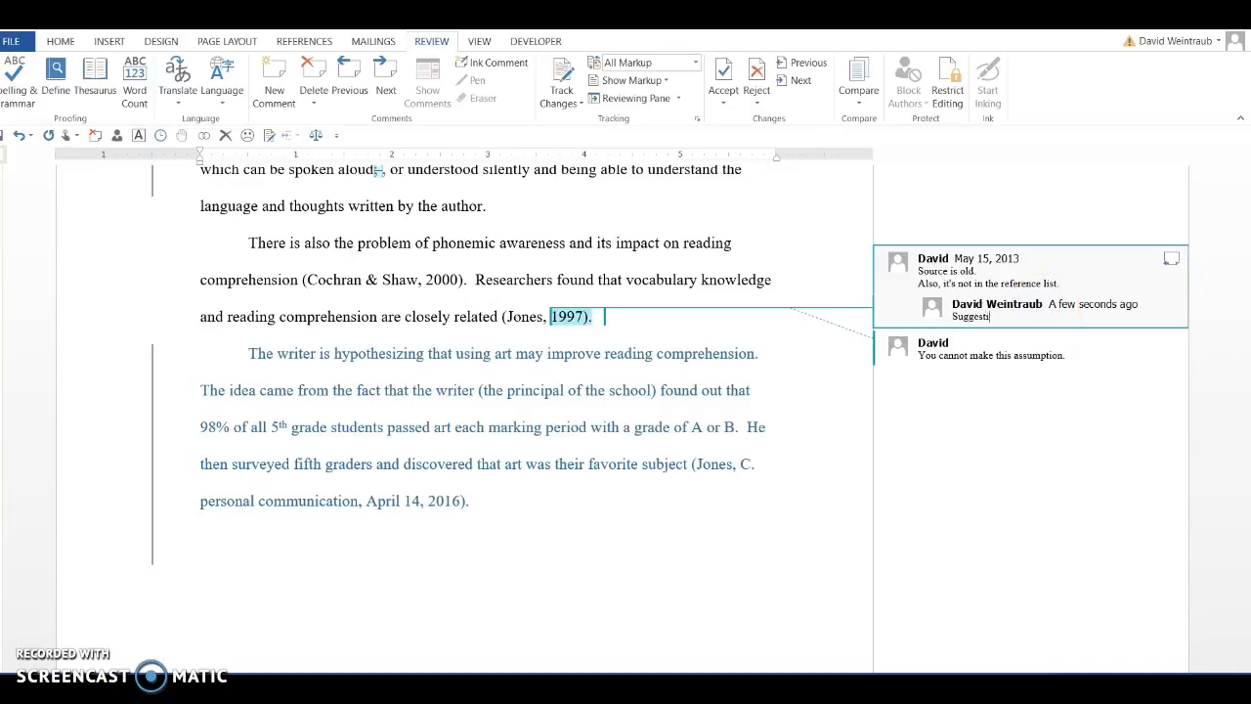
{"action": "type", "text": "on not addressed. Please find newer sources."}
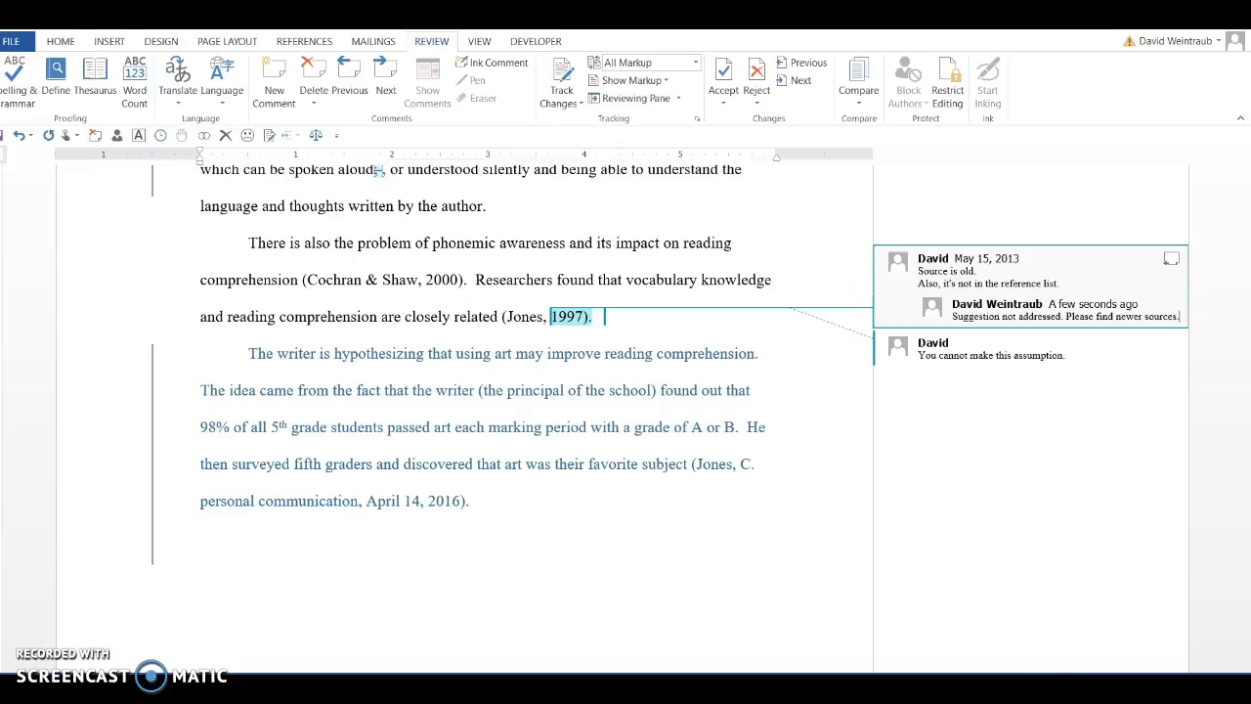
Accept the tracked insertion of the whole paragraph hypothesizing that using art may improve reading comprehension
{"action": "left_click", "coordinate": [495, 504]}
{"action": "left_click_drag", "start_coordinate": [495, 504], "coordinate": [237, 354]}
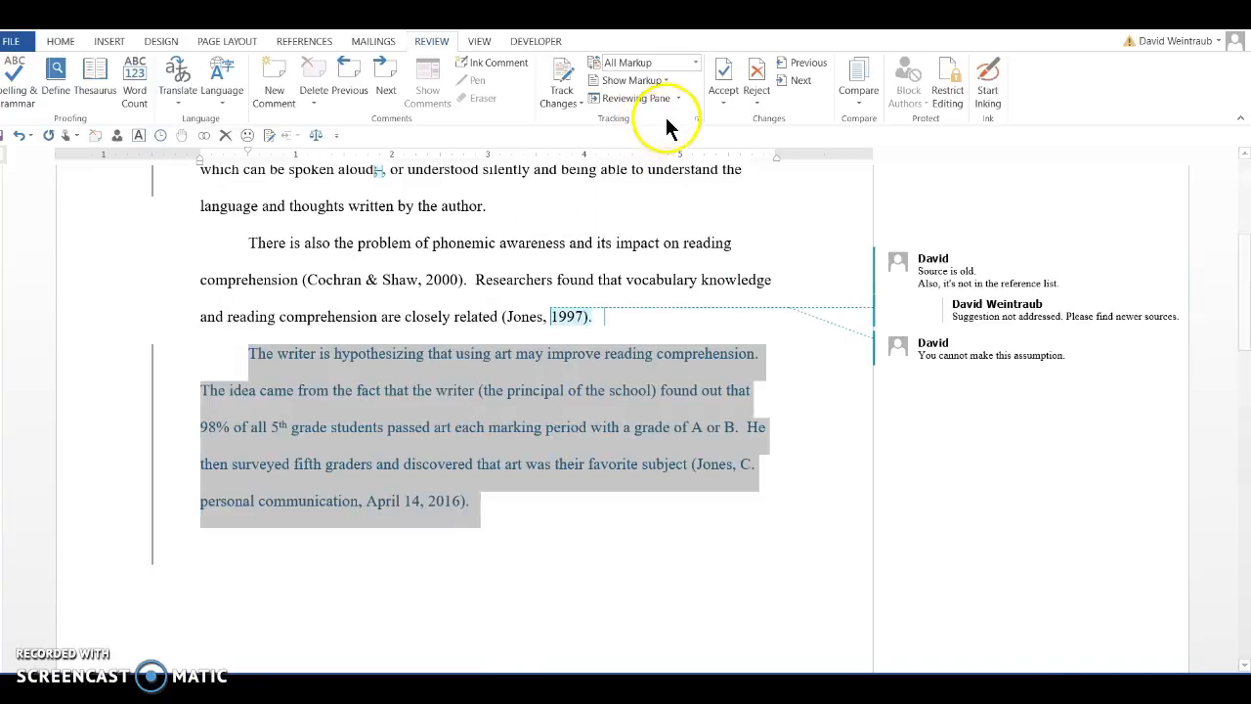
{"action": "left_click", "coordinate": [723, 101]}
{"action": "left_click", "coordinate": [736, 143]}
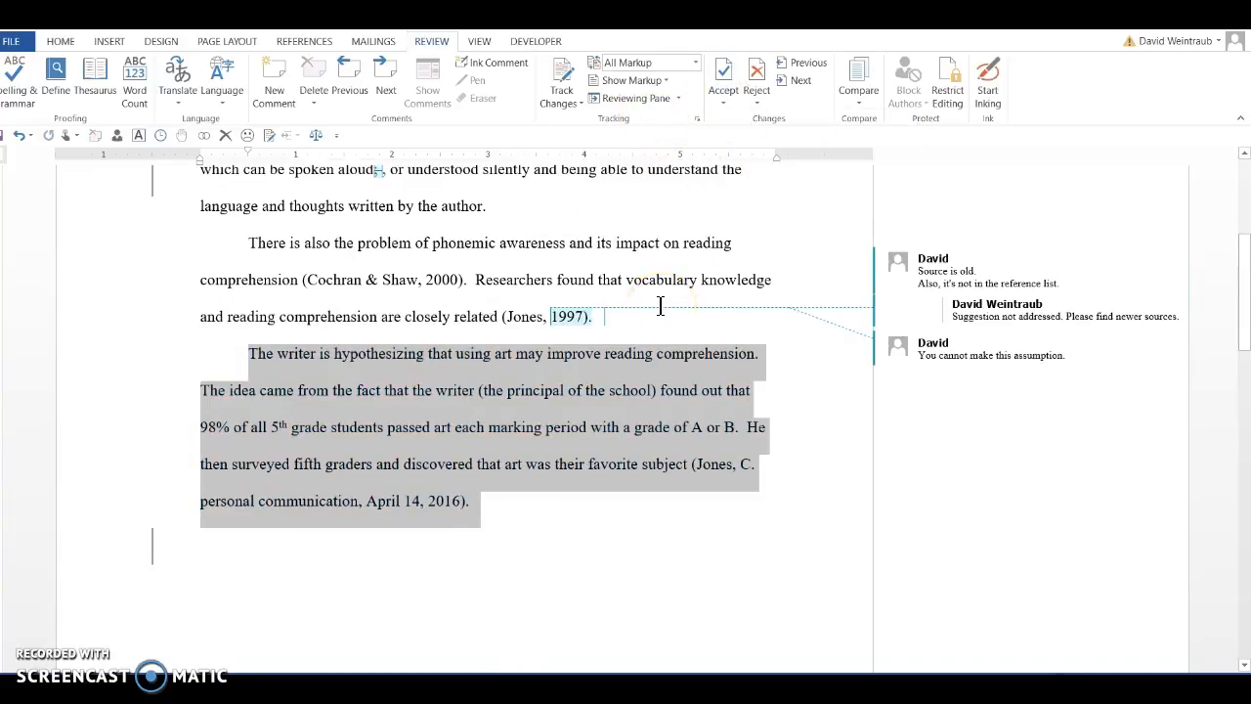
In the 2000 reference entry, reply "Not fixed!" to the comment on overused capitals and delete the comment about volume and issue-number italics
{"action": "scroll", "coordinate": [659, 306], "scroll_direction": "down", "scroll_amount": 8}
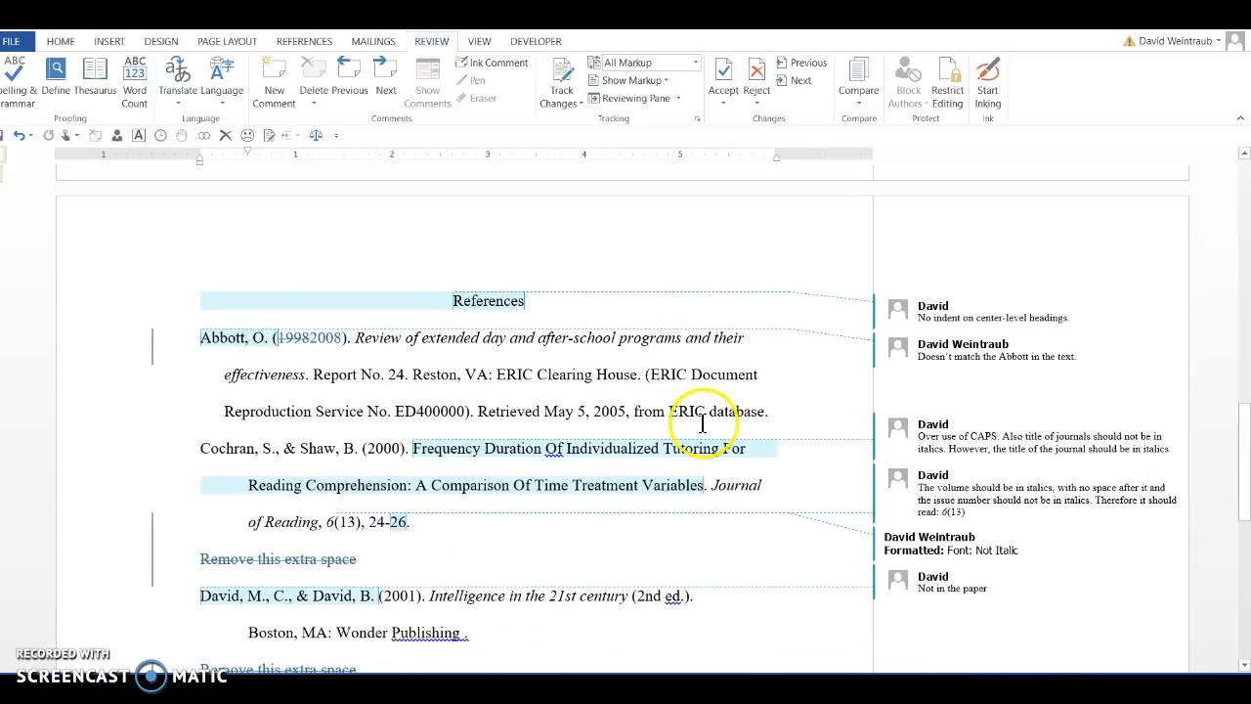
{"action": "left_click", "coordinate": [930, 445]}
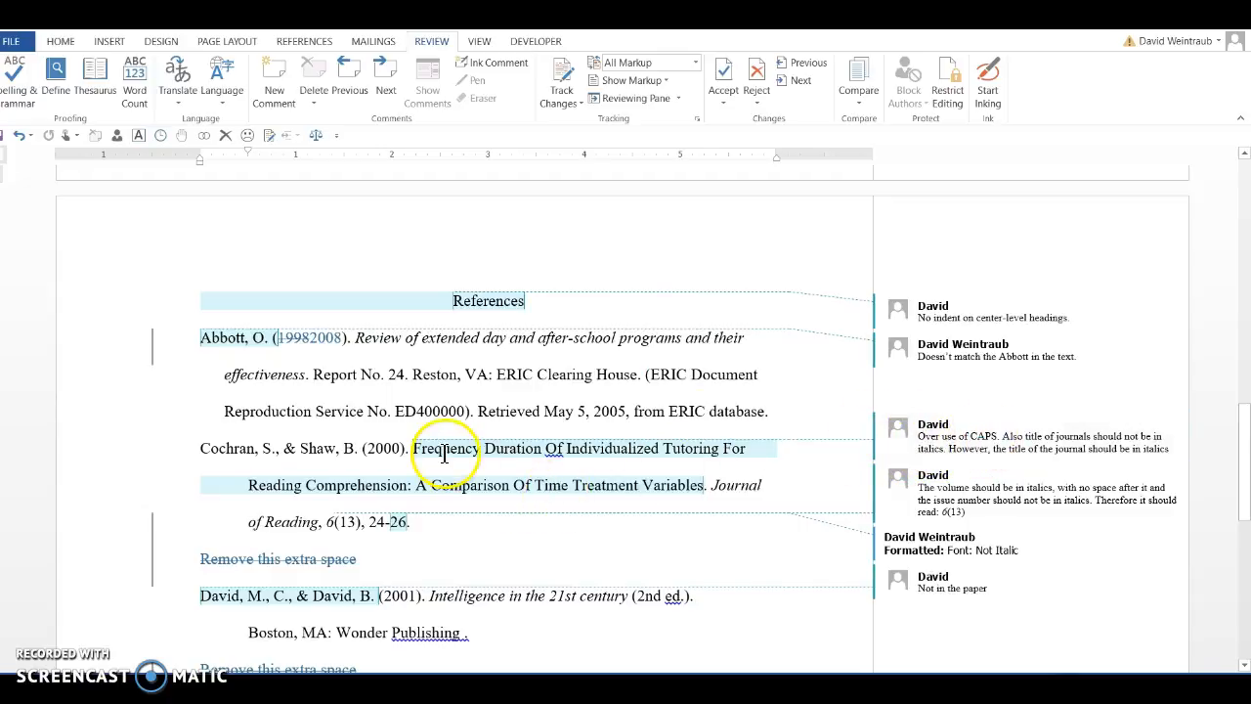
{"action": "left_click", "coordinate": [1170, 426]}
{"action": "type", "text": "Not fixed!"}
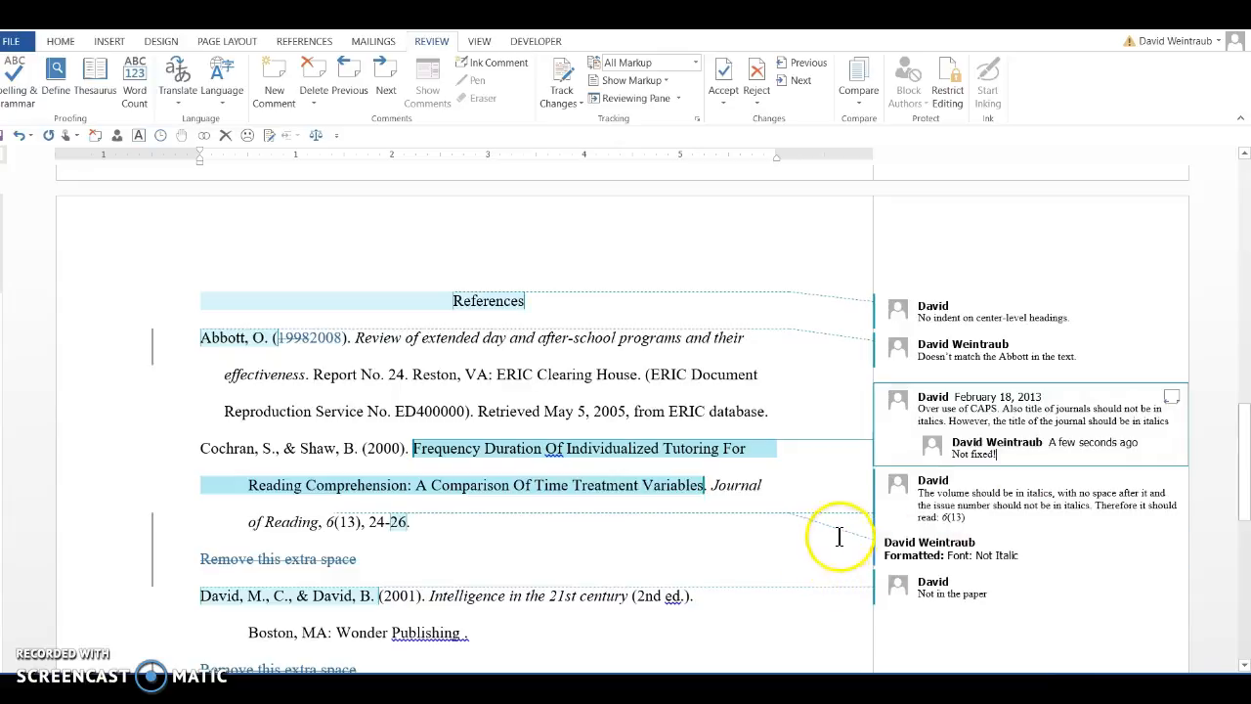
{"action": "left_click", "coordinate": [963, 503]}
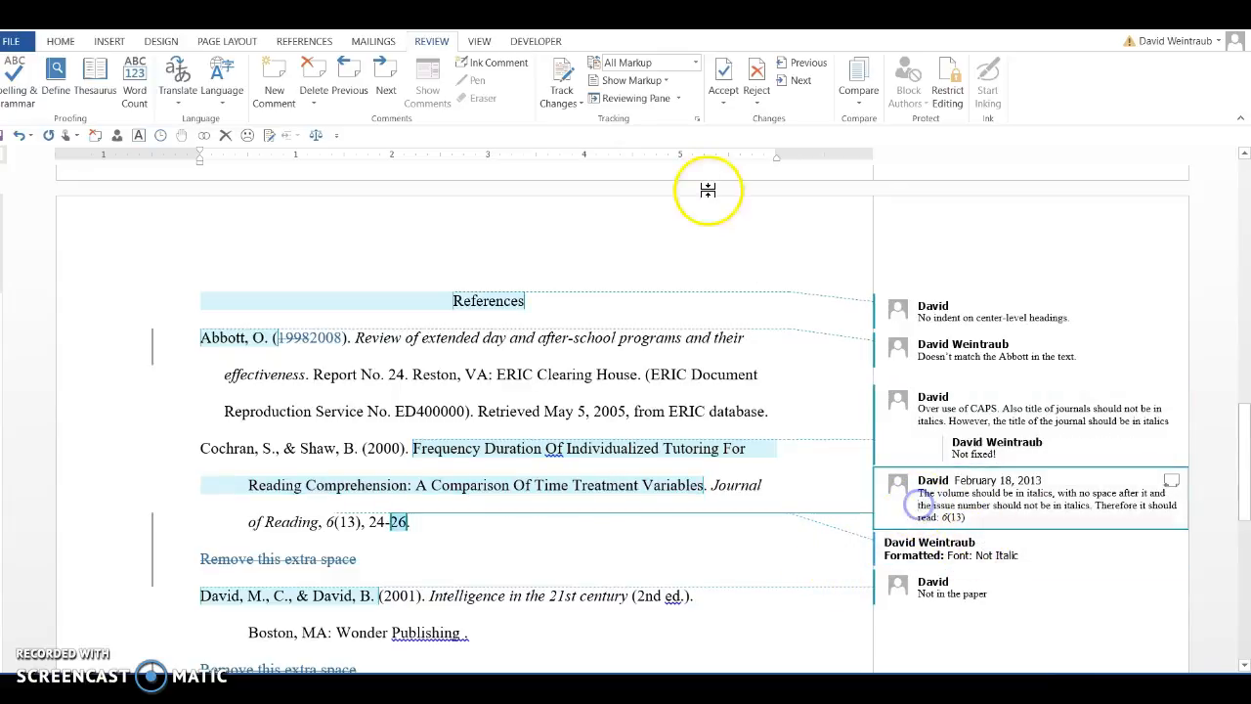
{"action": "left_click", "coordinate": [314, 64]}
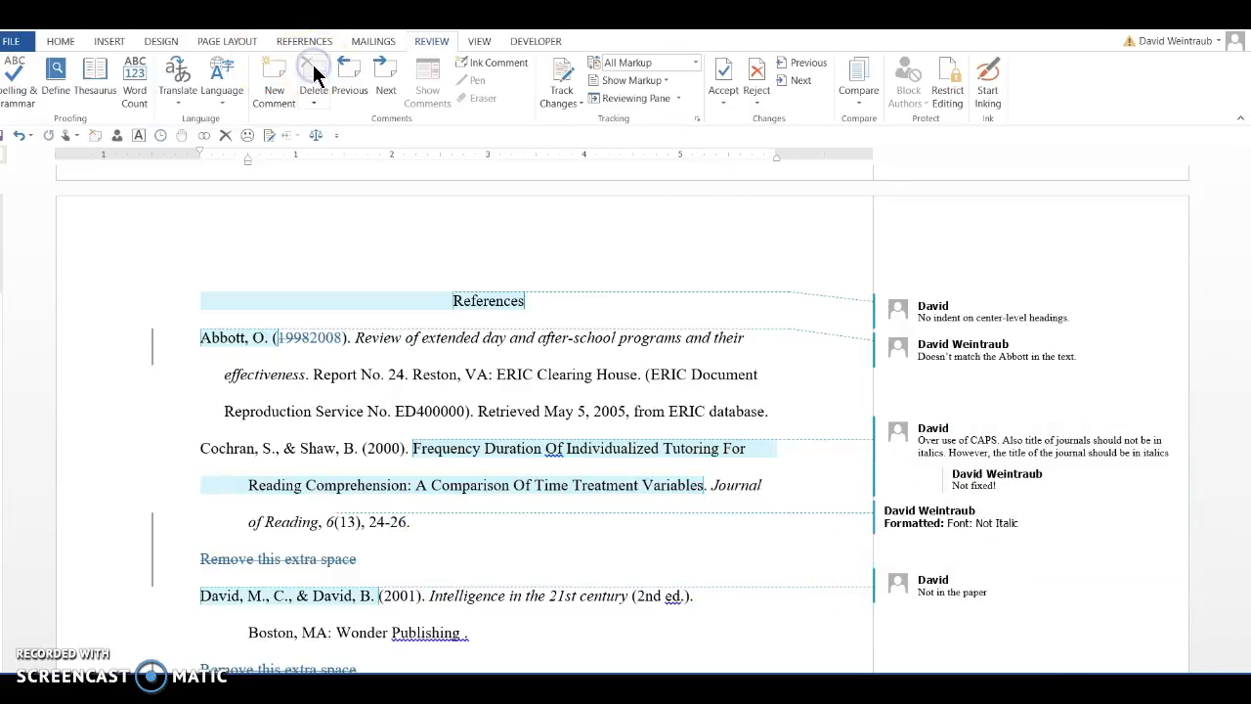